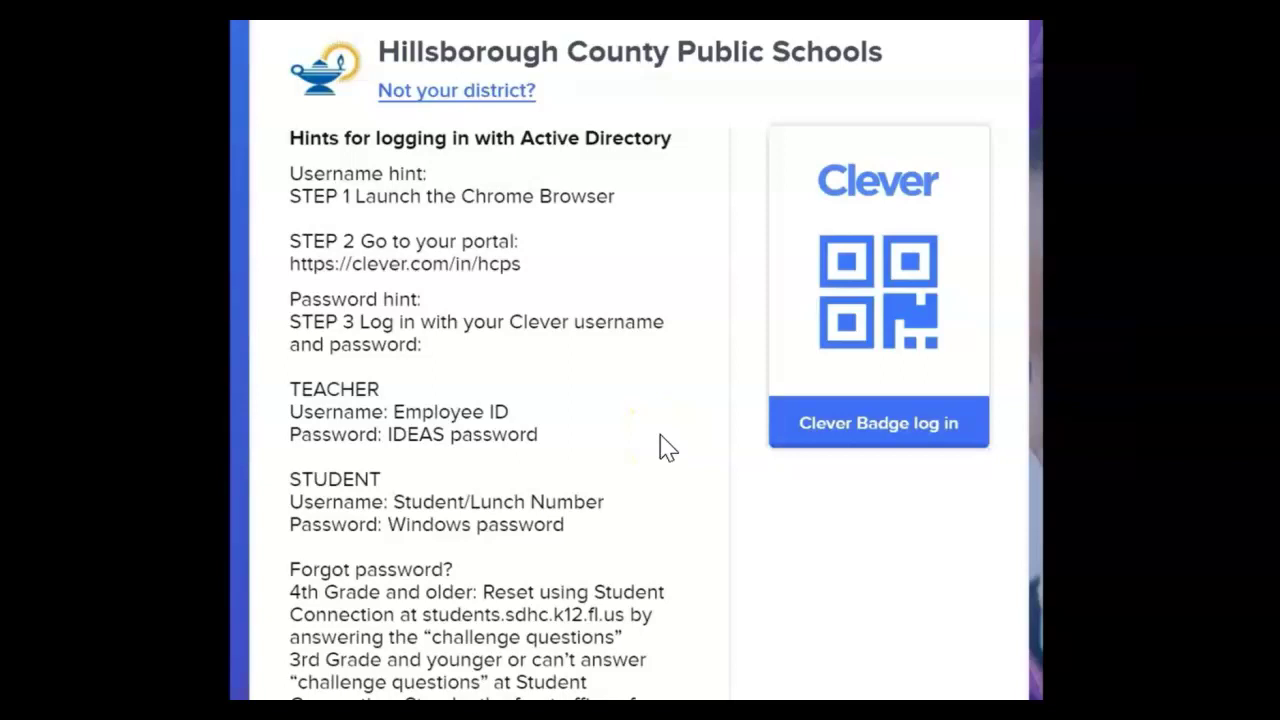
# Scroll the Hillsborough County login page down to the 'Log in with Active Directory' option.
pyautogui.scroll(-5, 667, 447)
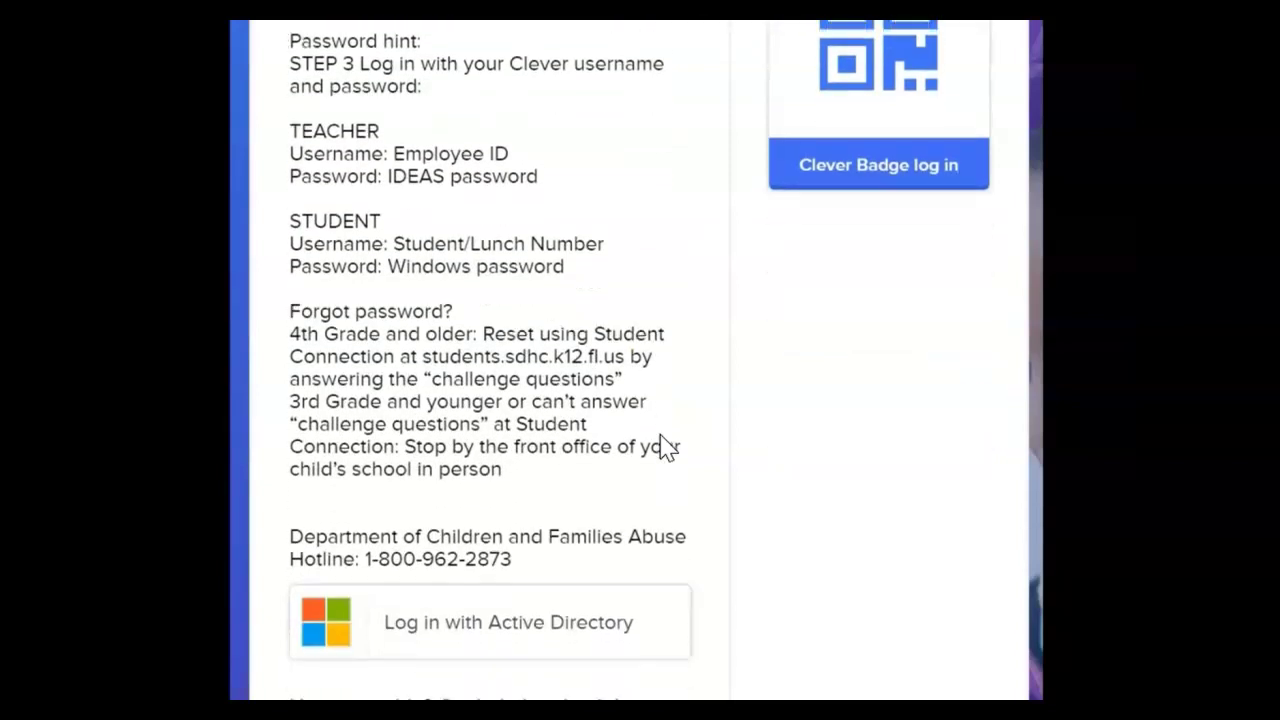
# Sign in via 'Log in with Active Directory' to reach the Clever teacher dashboard.
pyautogui.scroll(-1, 667, 447)
pyautogui.click(505, 596)
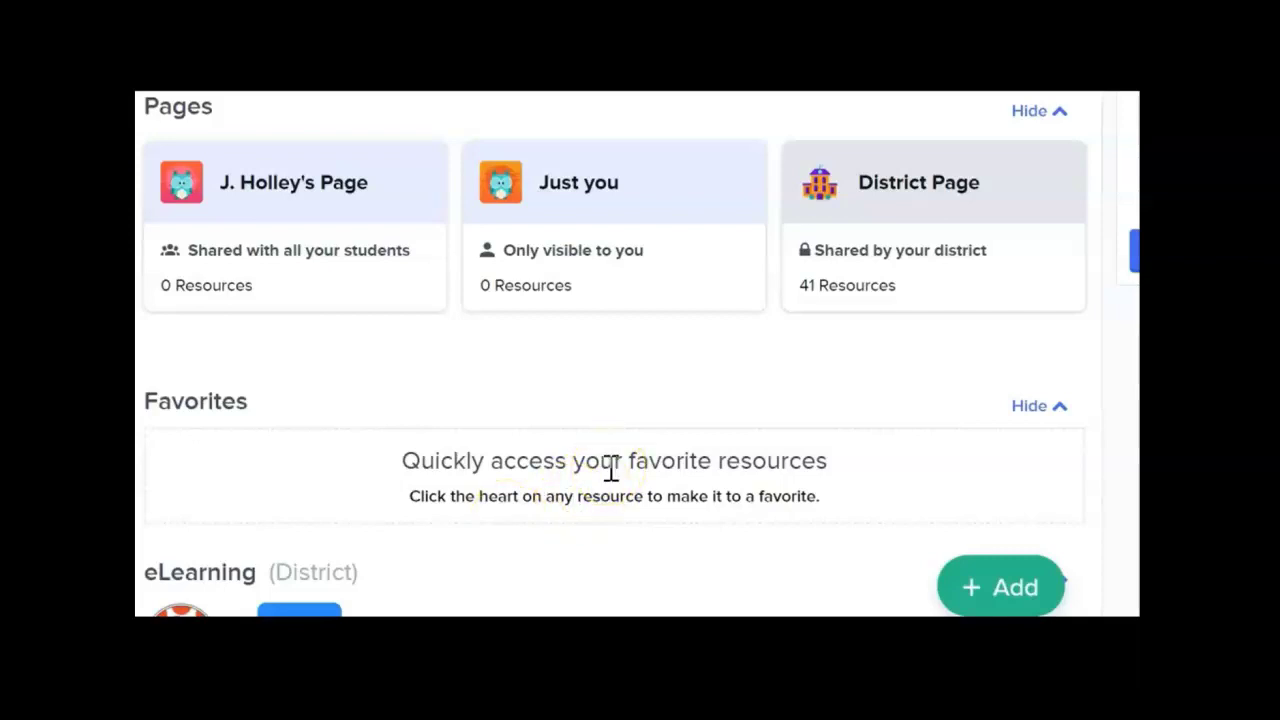
# Scroll the Clever portal past eLearning and Instant Login Applications to the Office 365 app.
pyautogui.scroll(-2, 611, 468)
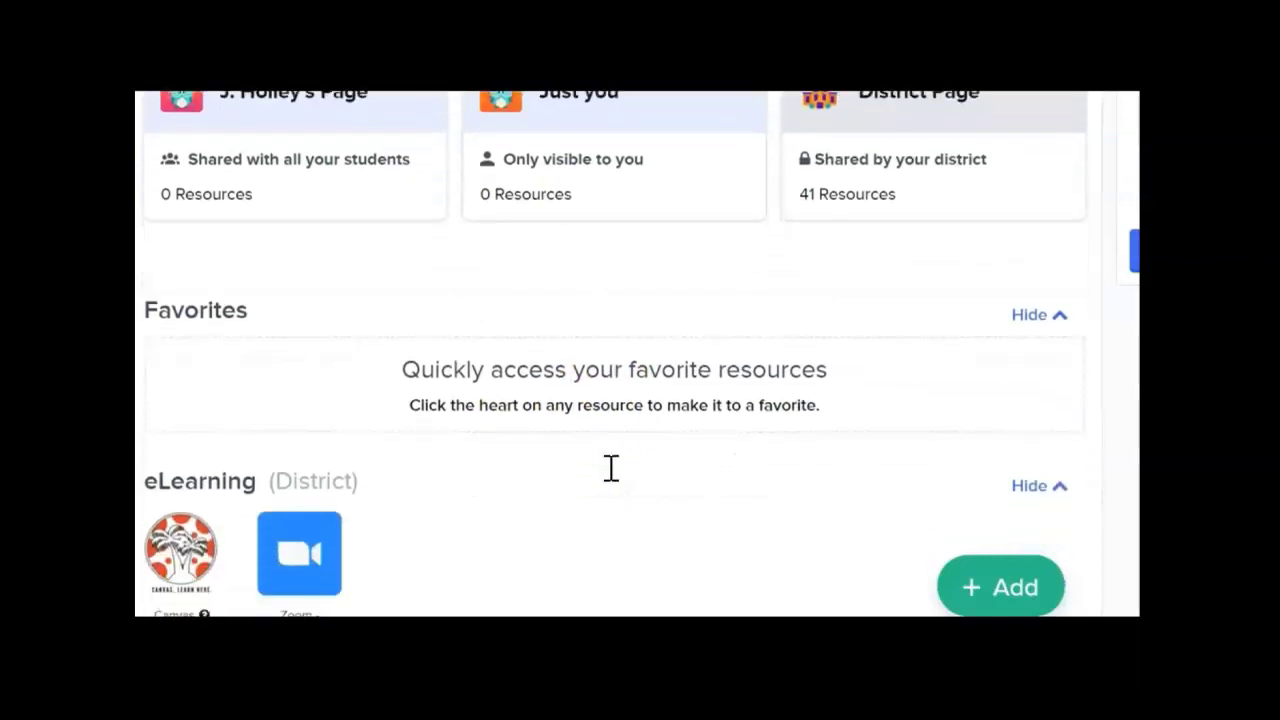
pyautogui.scroll(-5, 611, 468)
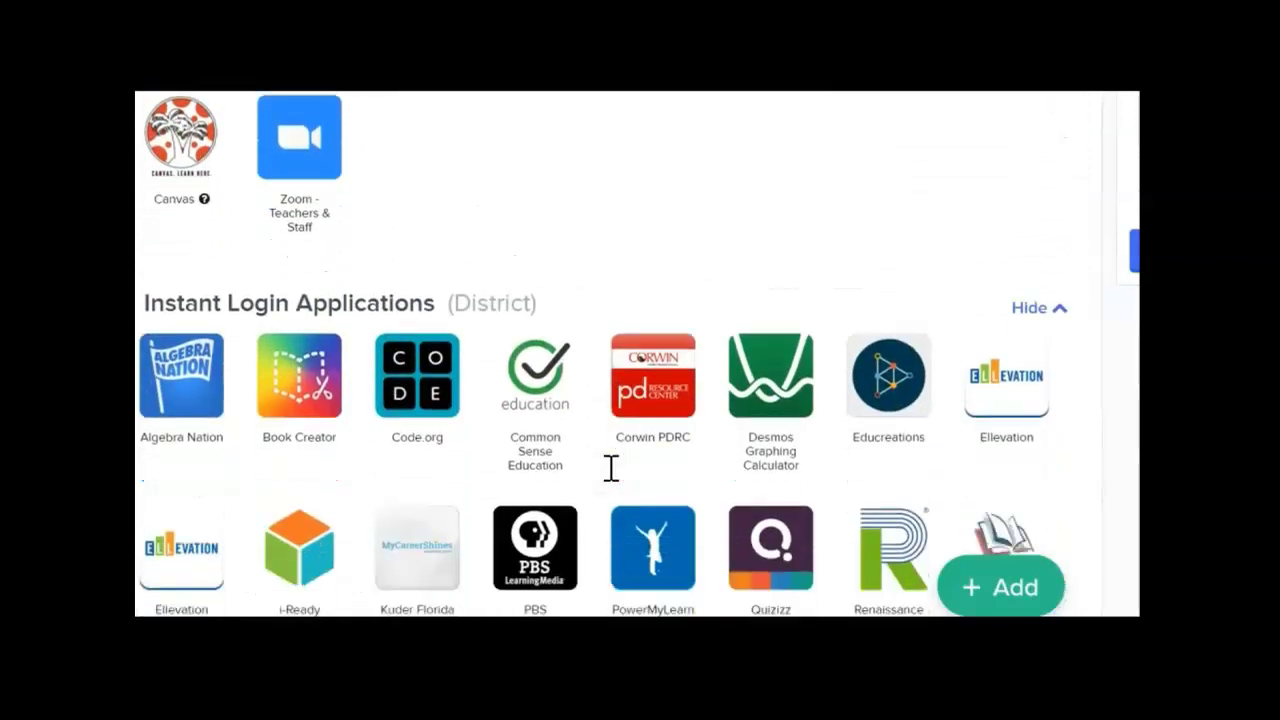
pyautogui.scroll(-8, 611, 468)
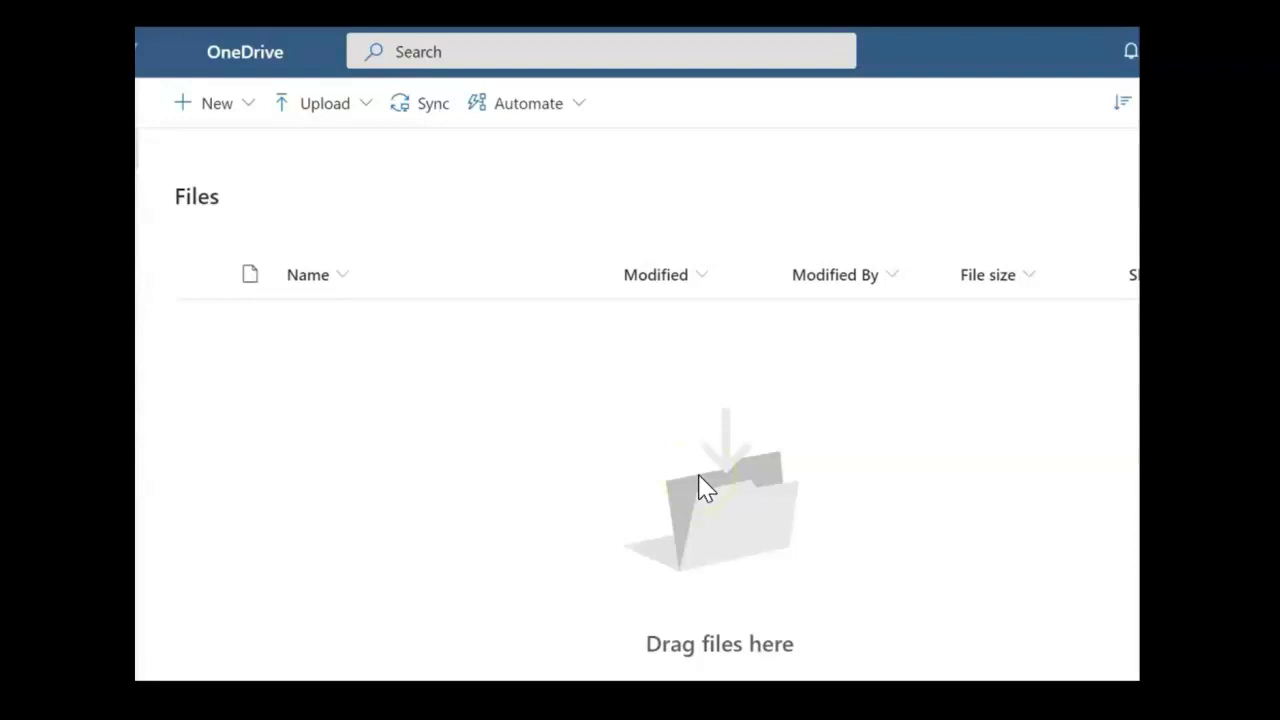
# Create a new folder named 'Math' in the OneDrive Files library.
pyautogui.click(209, 110)
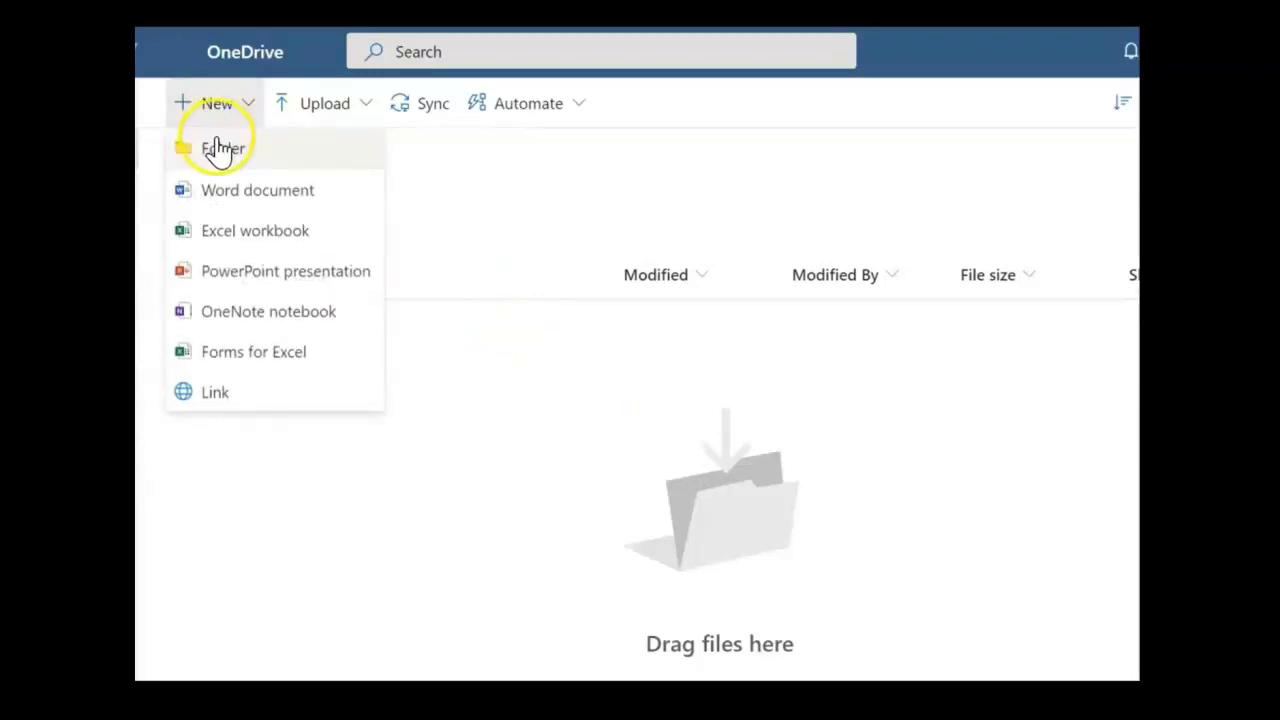
pyautogui.click(220, 152)
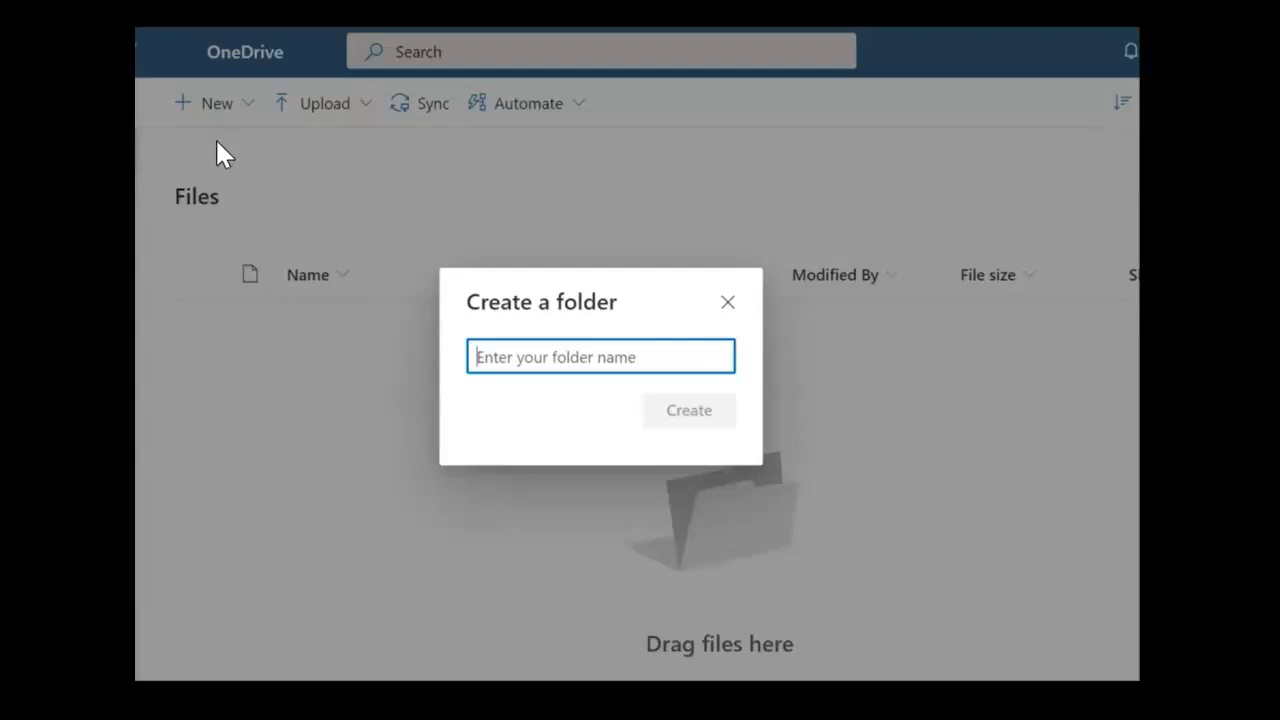
pyautogui.write('Math')
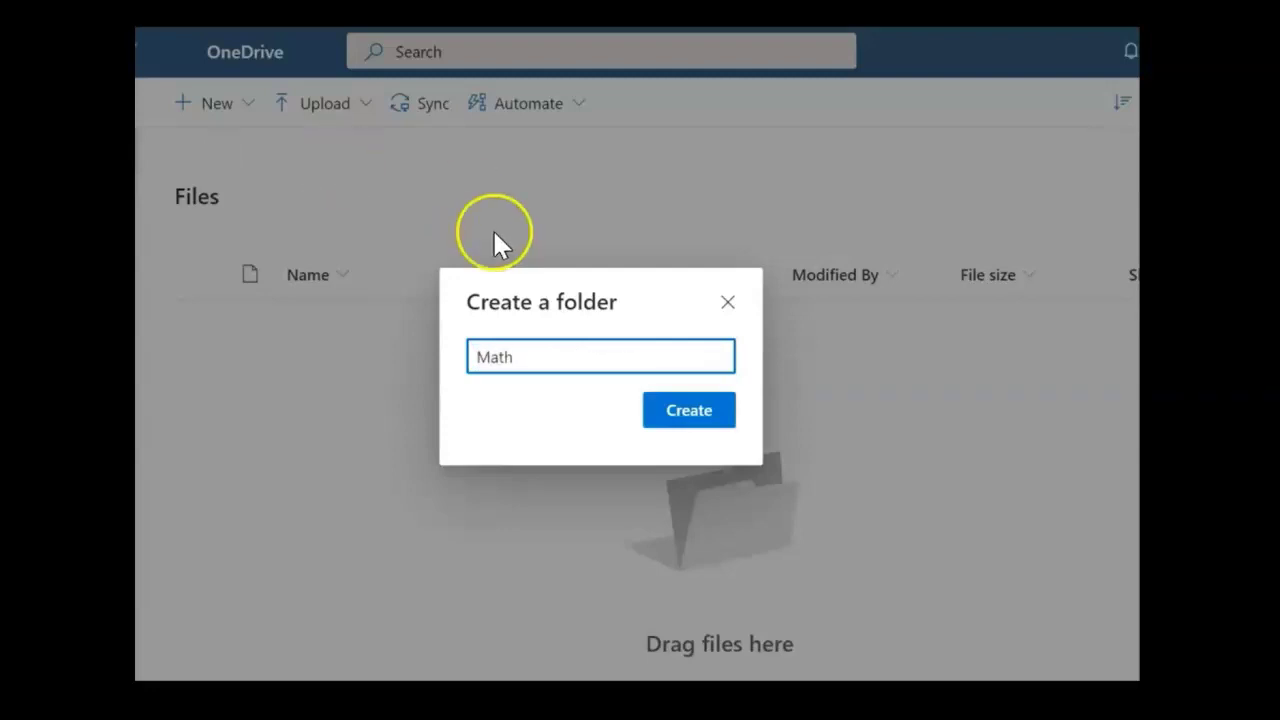
pyautogui.click(685, 410)
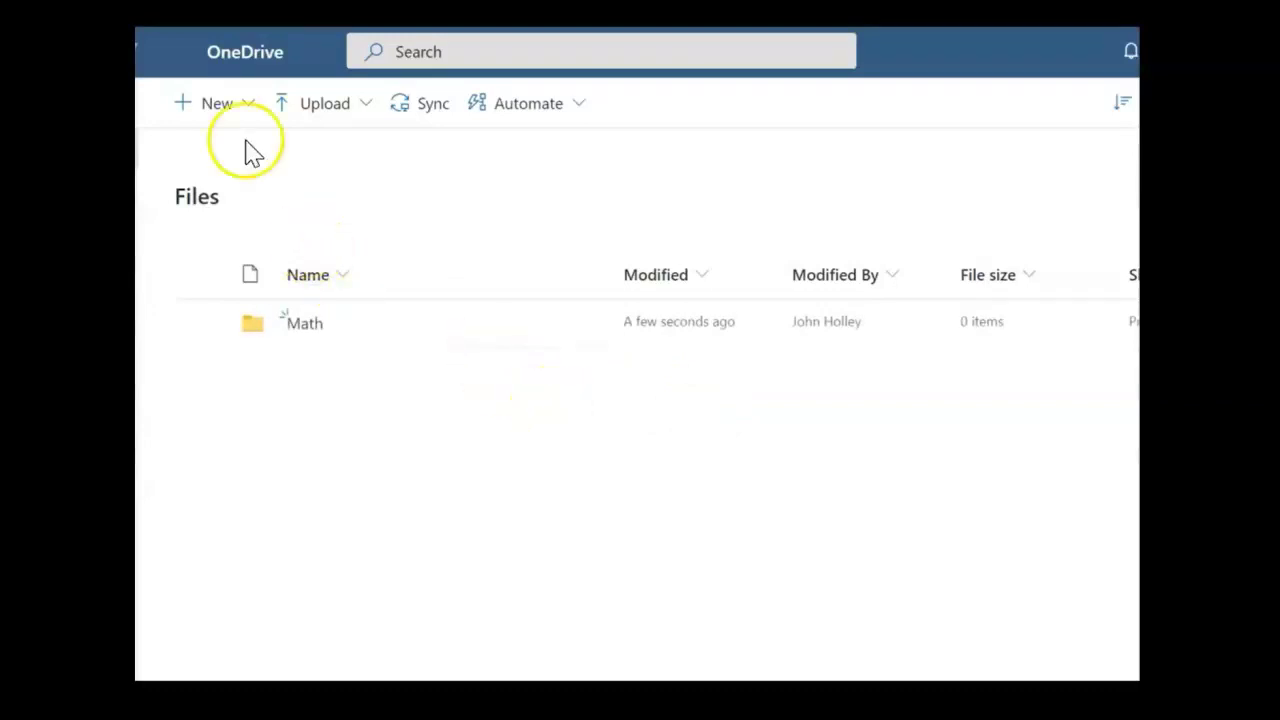
# Create a second folder named 'Science' next to Math in OneDrive Files.
pyautogui.click(215, 105)
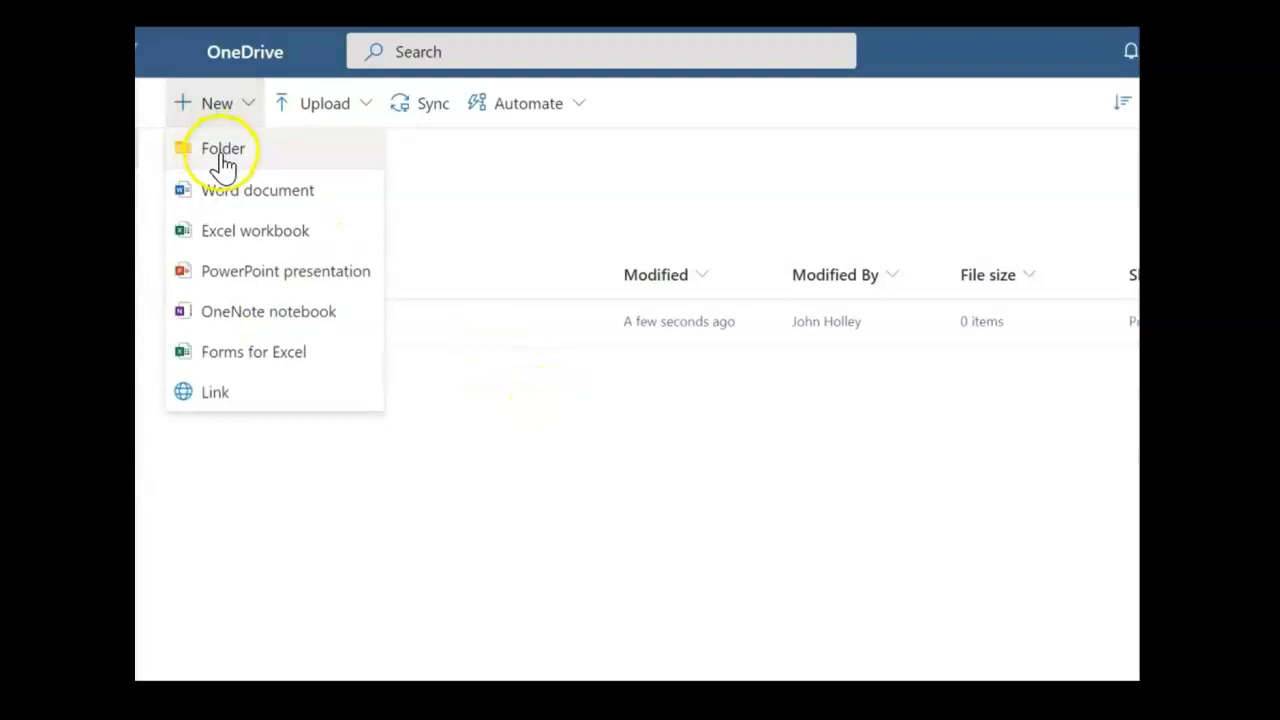
pyautogui.click(222, 150)
pyautogui.write('Sc')
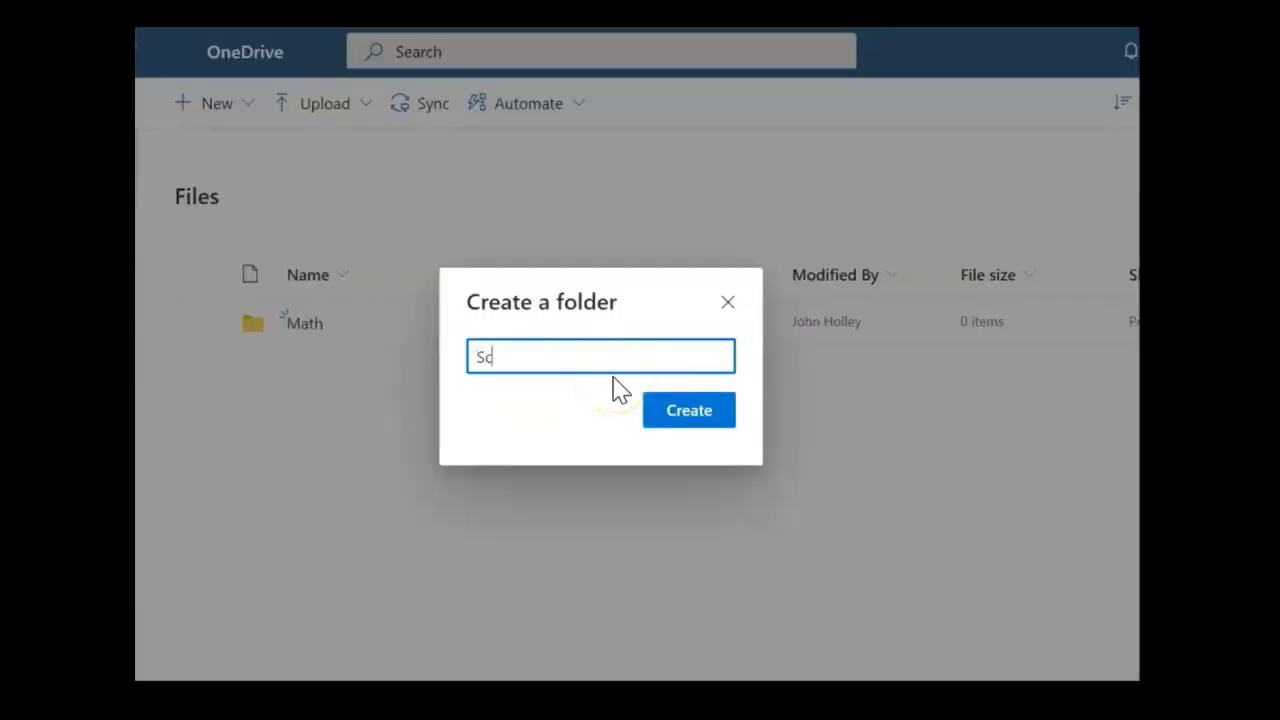
pyautogui.write('ience')
pyautogui.click(705, 420)
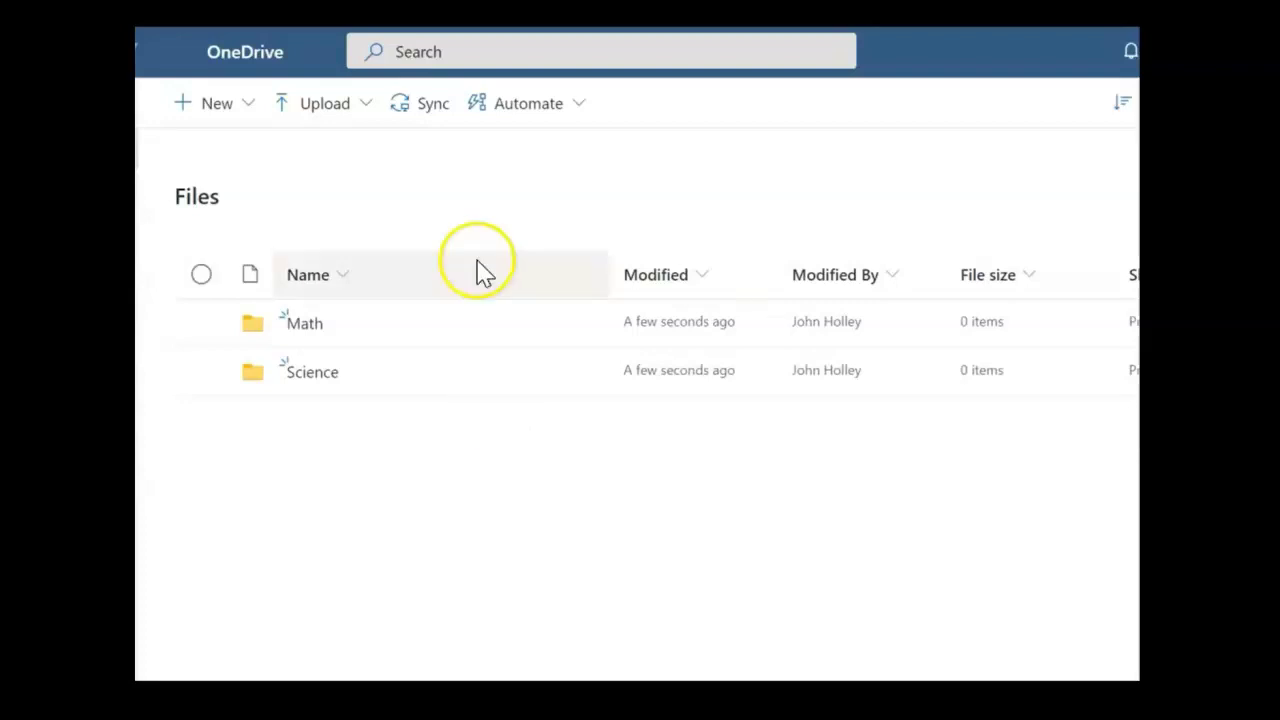
# Start OneDrive Sync for this PC and sign in on the Set up OneDrive window.
pyautogui.click(429, 118)
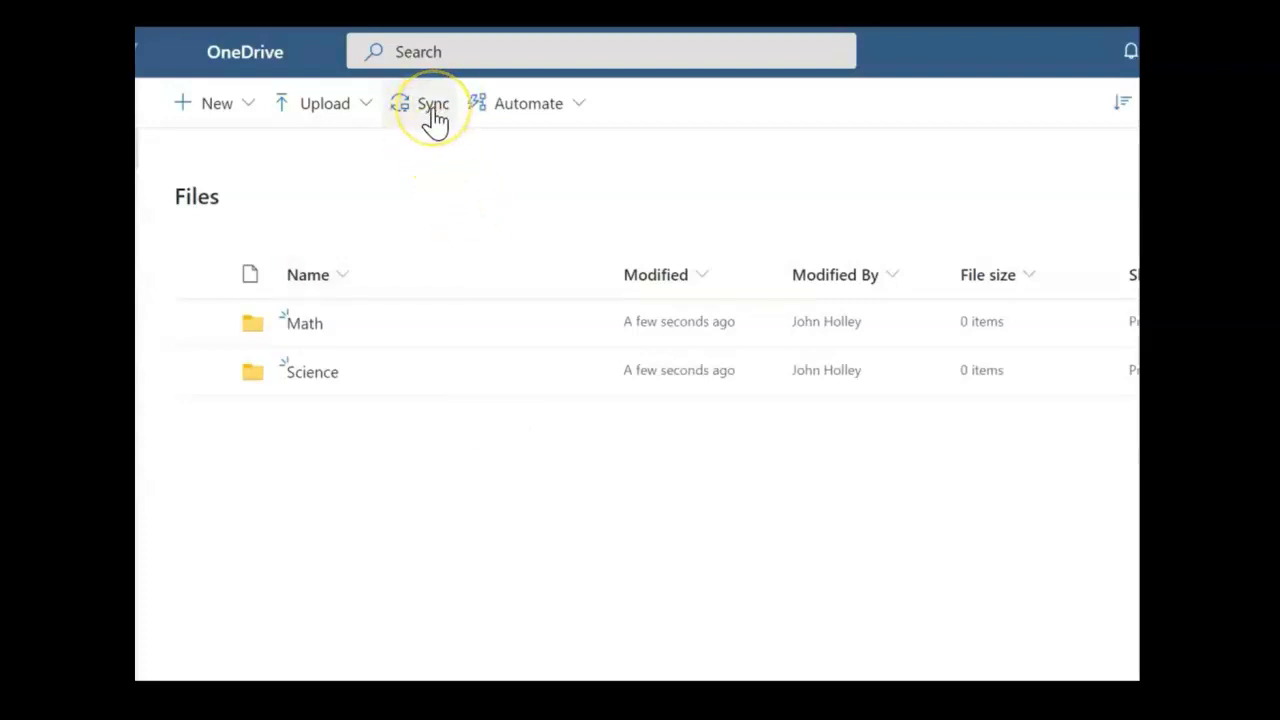
pyautogui.click(433, 117)
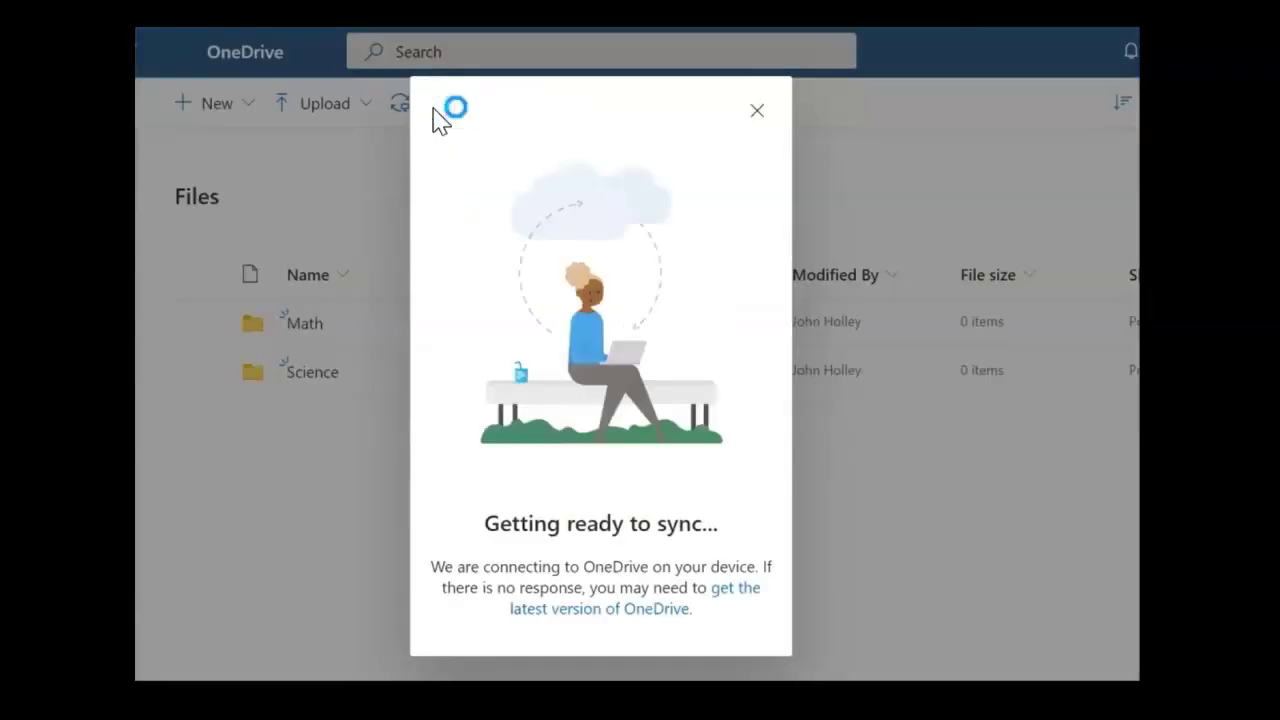
pyautogui.click(688, 412)
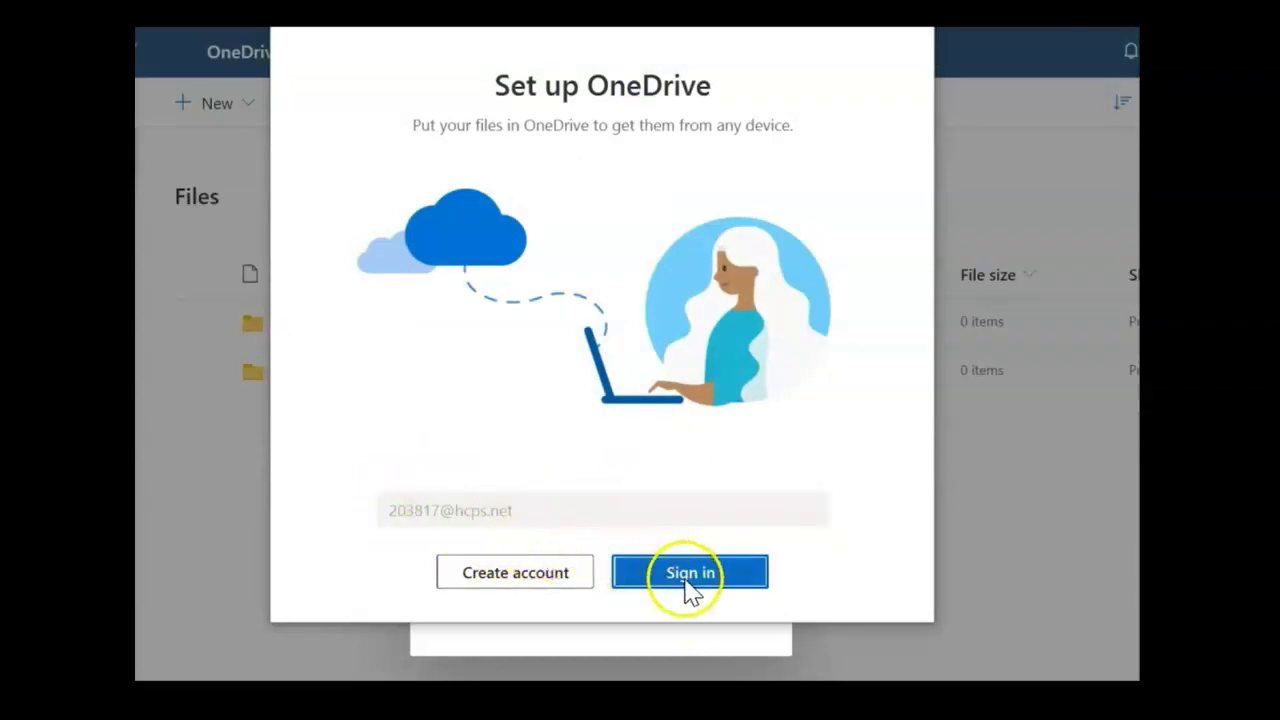
pyautogui.click(688, 575)
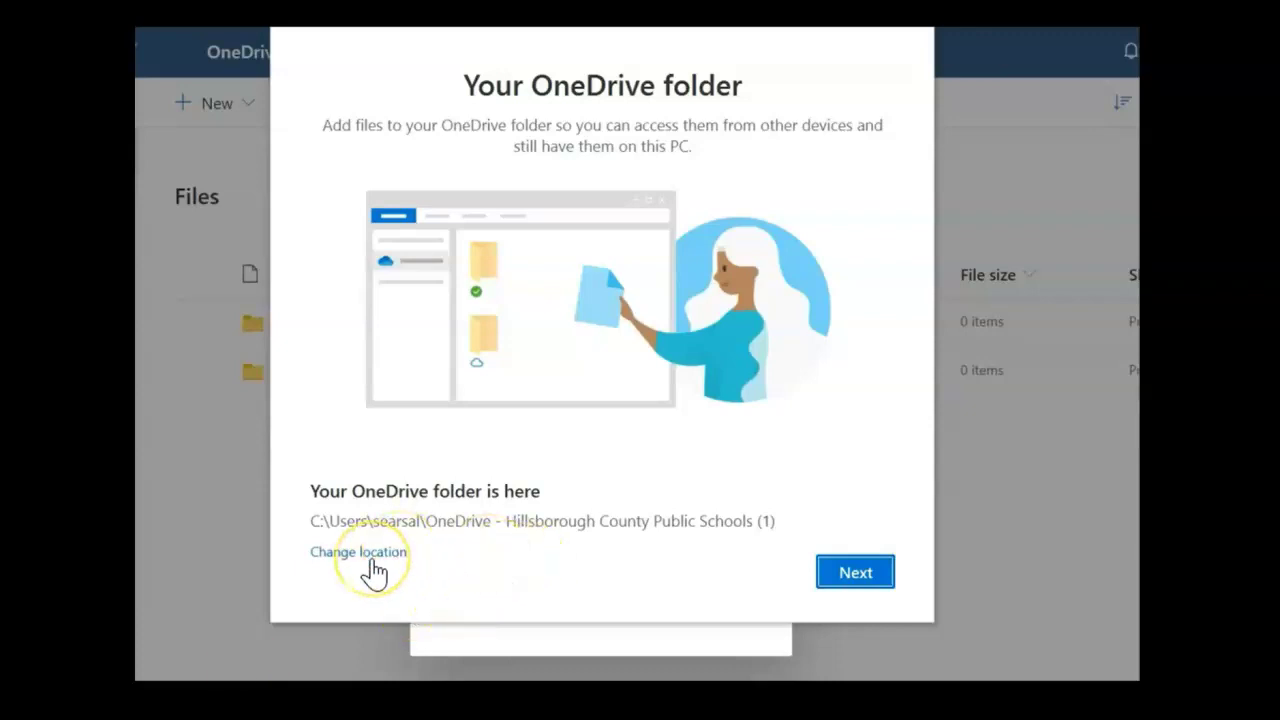
# Keep the default local OneDrive folder, pass the intro pages, and skip the mobile app.
pyautogui.click(855, 574)
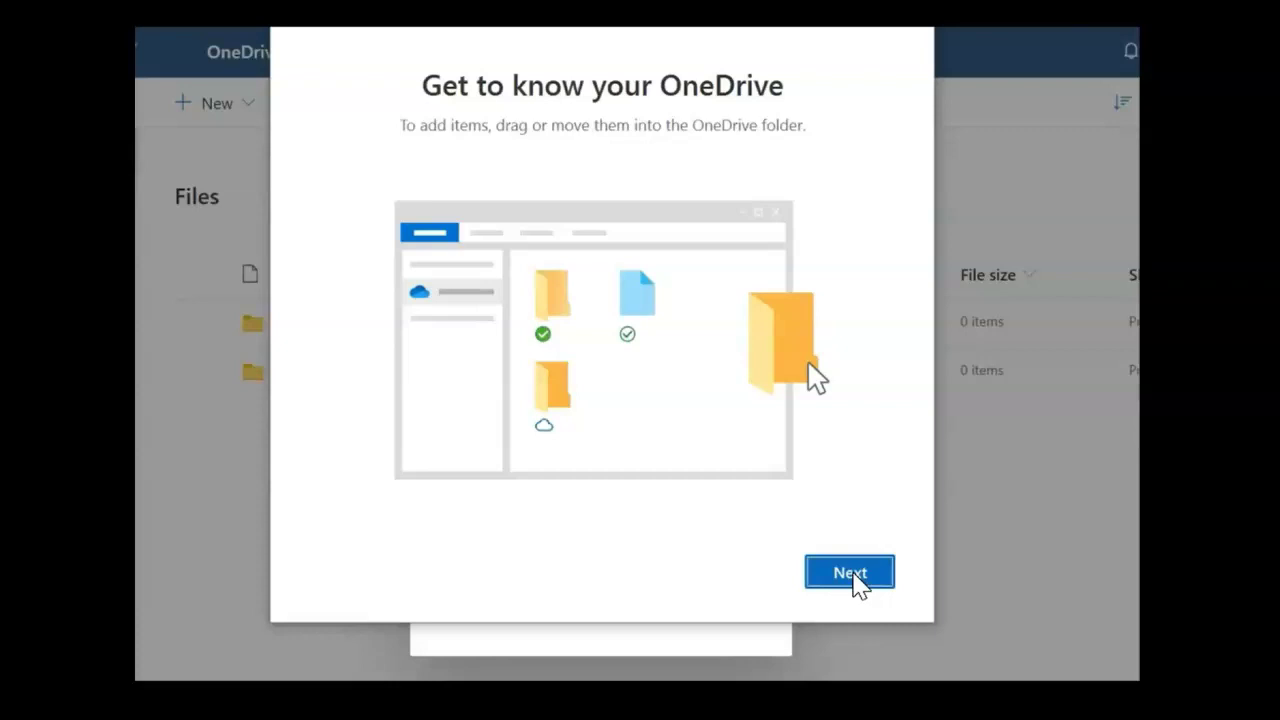
pyautogui.click(855, 575)
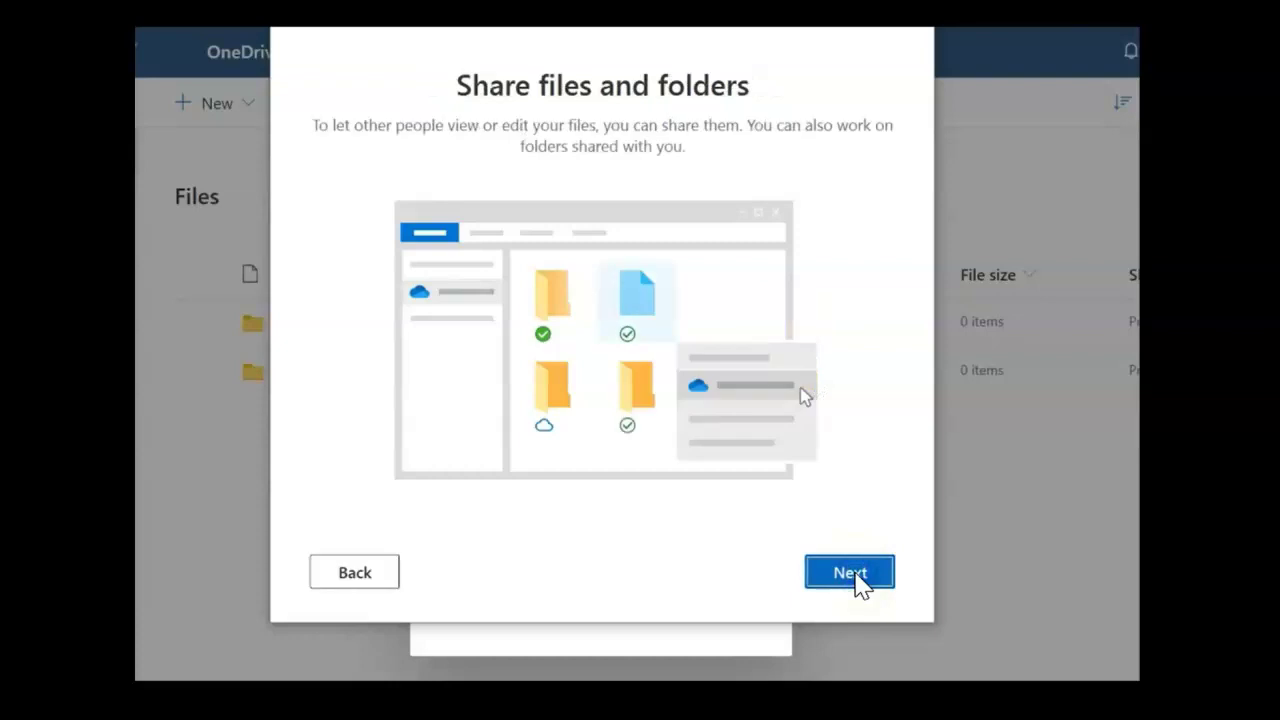
pyautogui.click(855, 575)
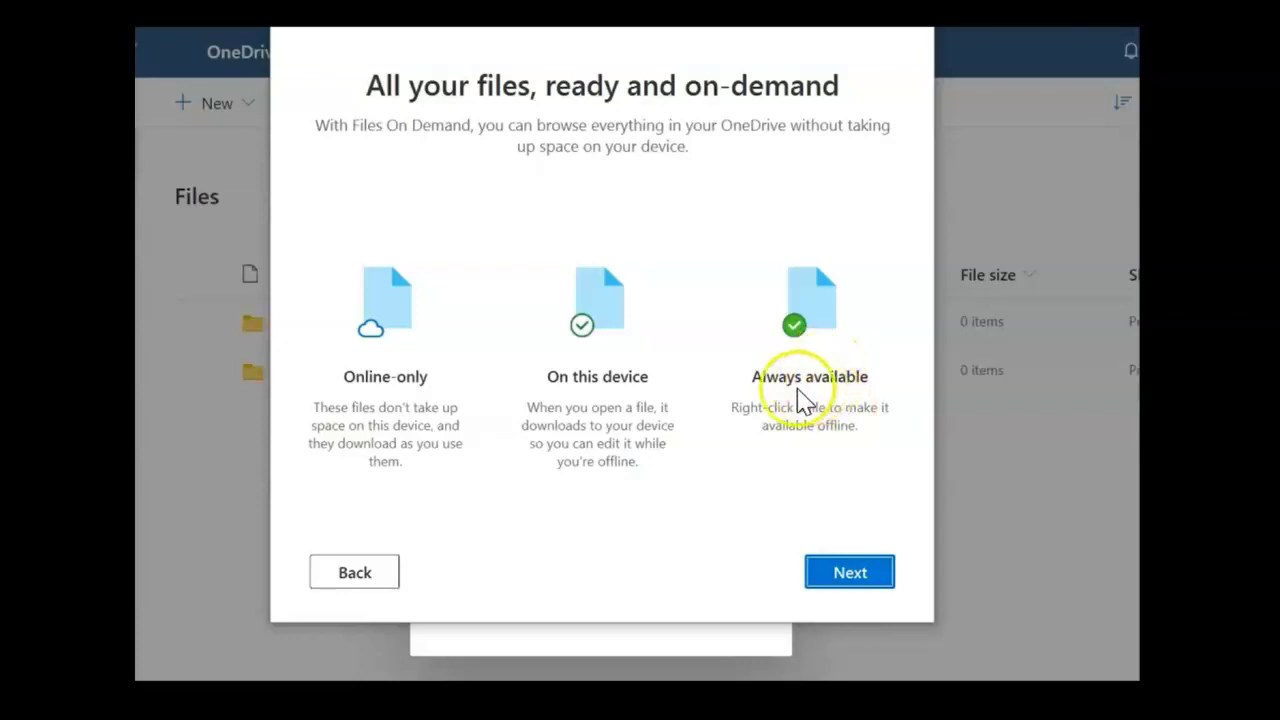
pyautogui.click(833, 577)
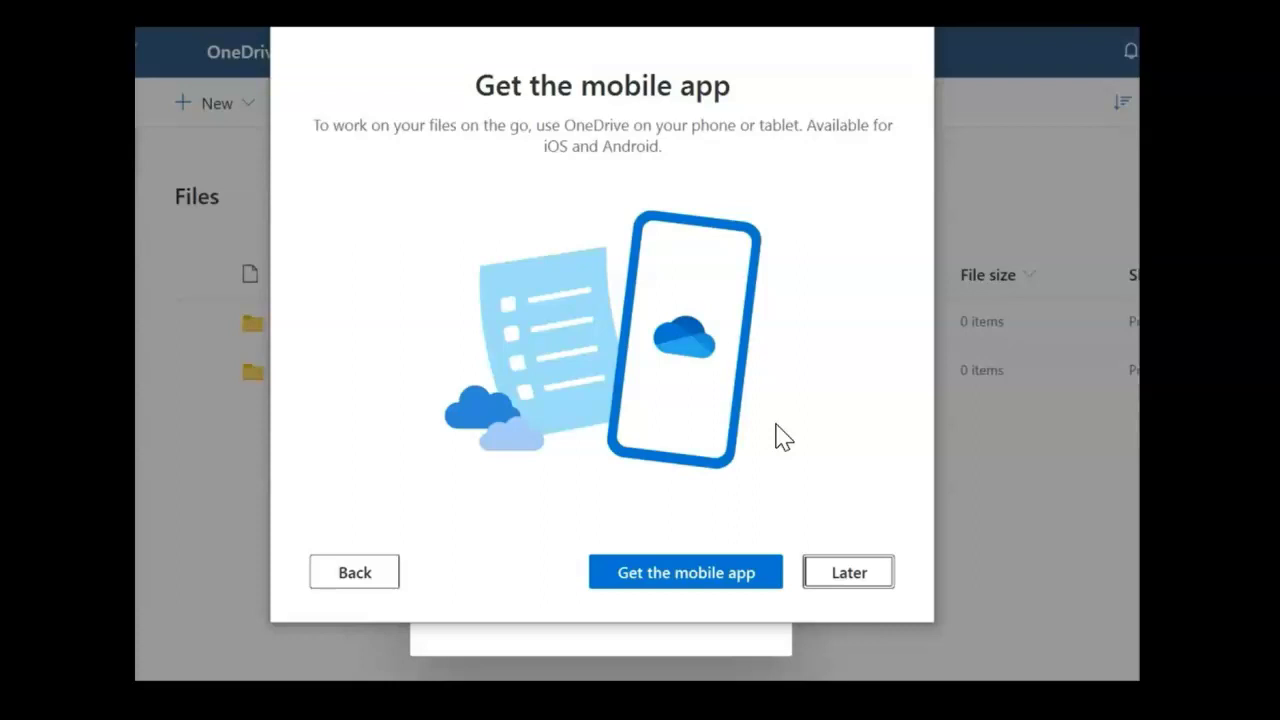
pyautogui.click(849, 573)
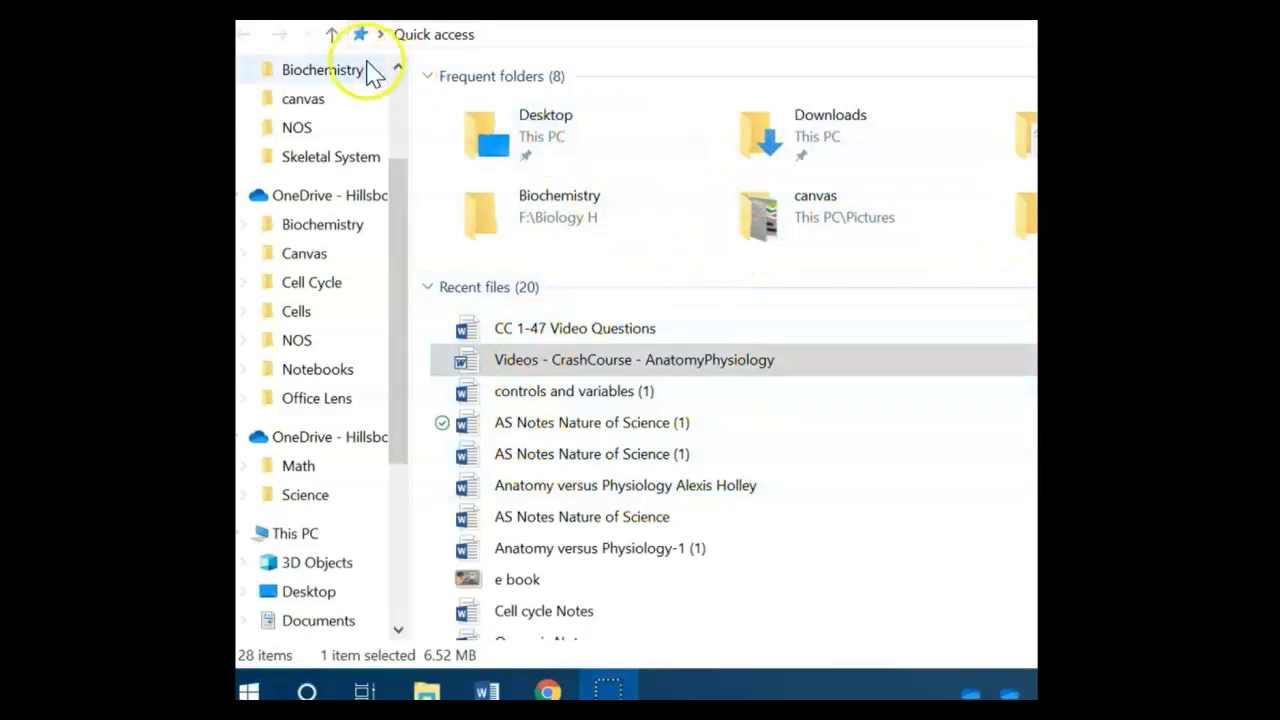
# Open the second OneDrive - Hillsborough entry to view the synced Math and Science folders.
pyautogui.click(345, 454)
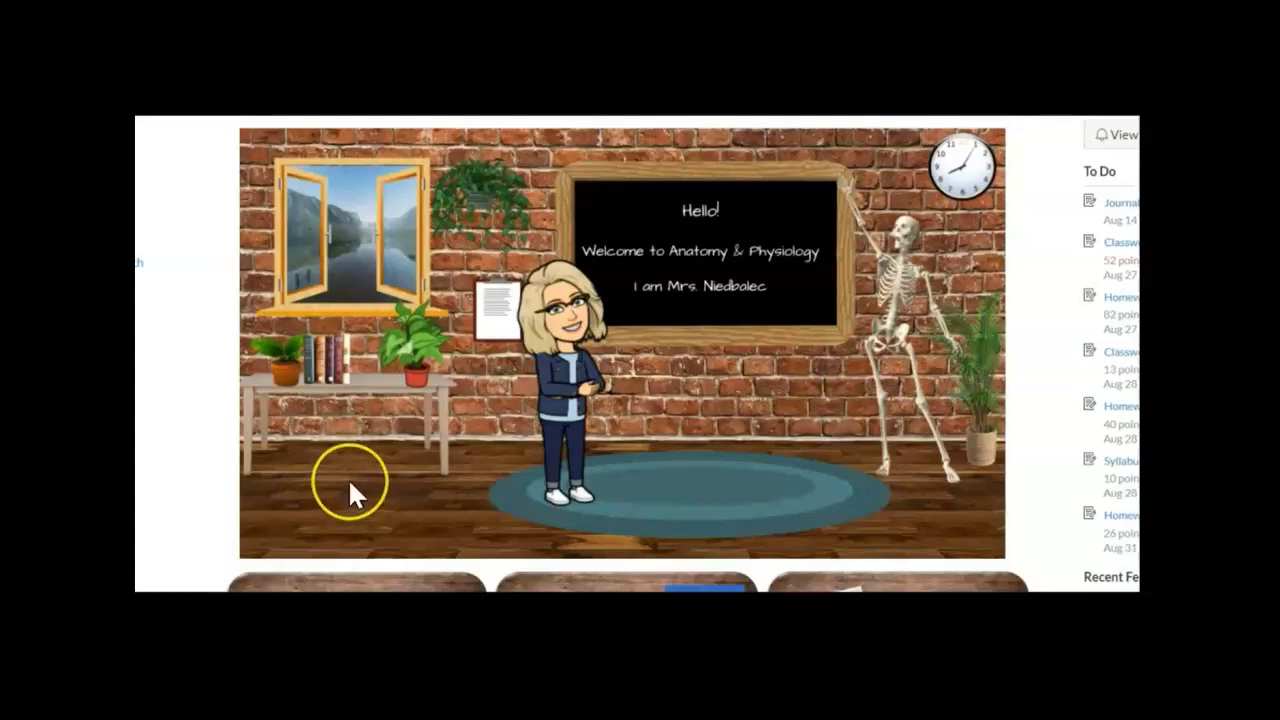
# Open the Anatomy & Physiology course's Modules page listing the Unit 1 classwork.
pyautogui.scroll(-3, 348, 478)
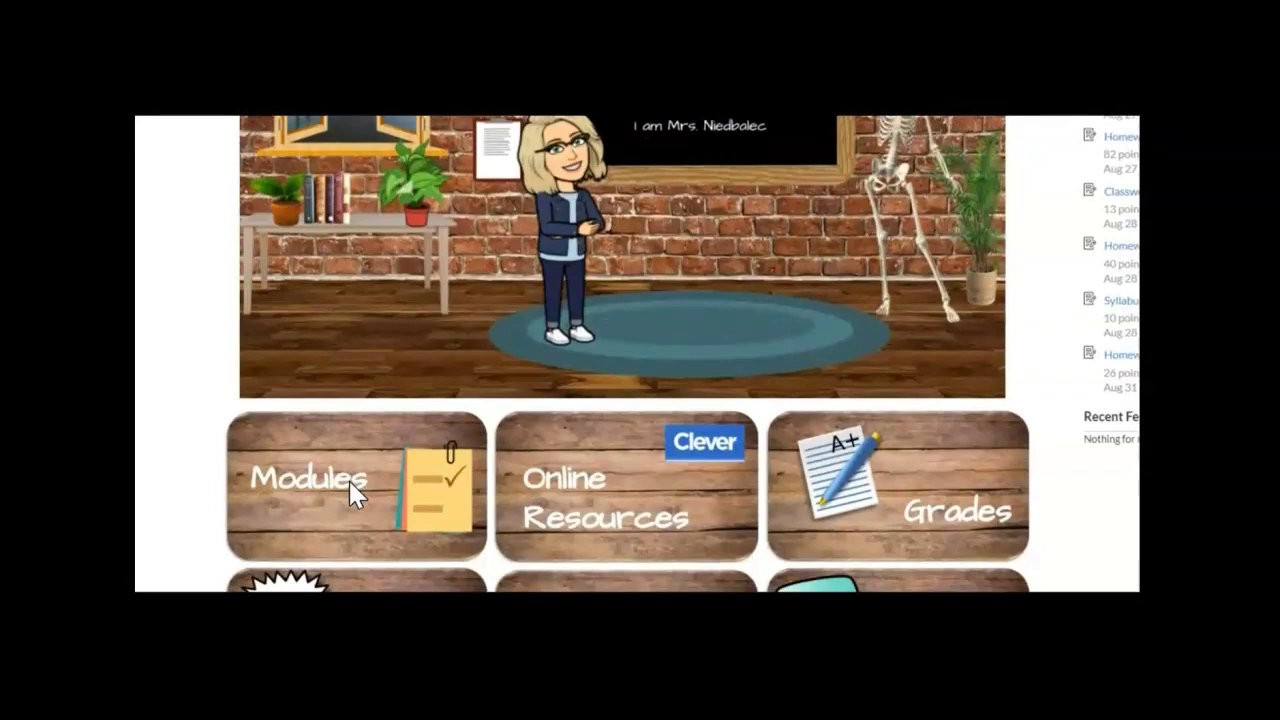
pyautogui.click(232, 540)
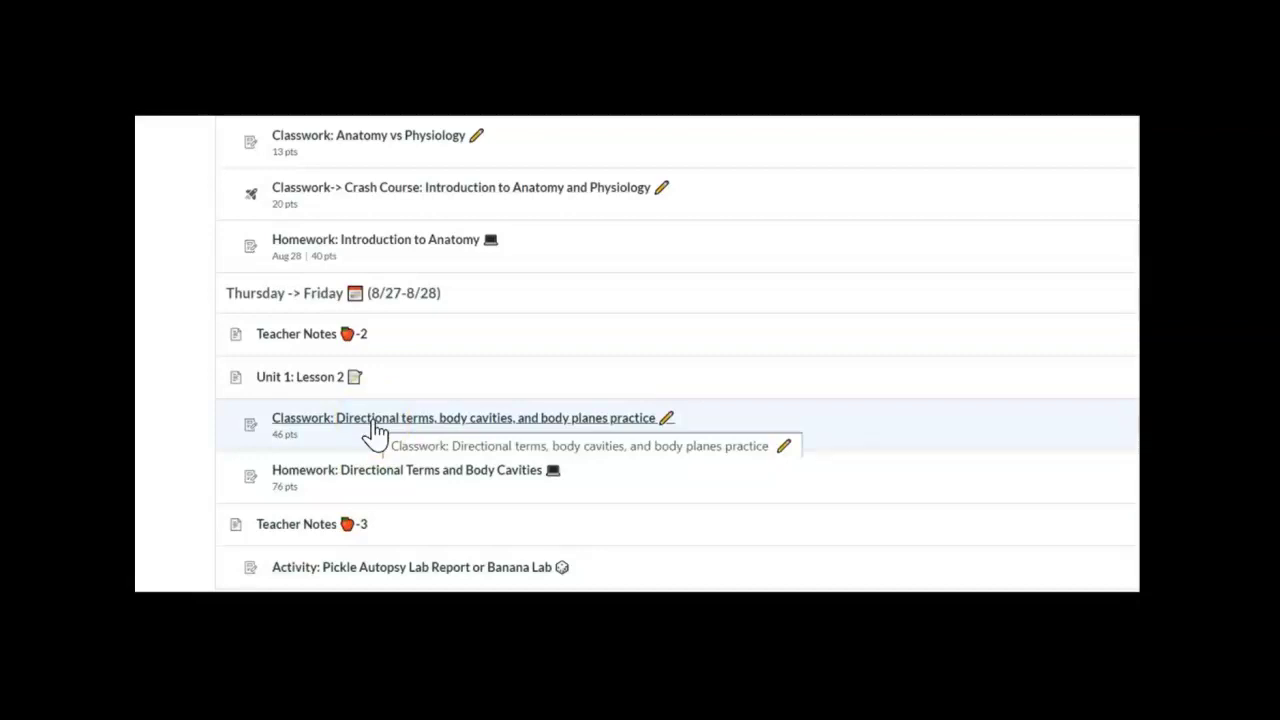
# Open the directional terms, body cavities, and body planes practice assignment and scroll to its attachment.
pyautogui.click(375, 420)
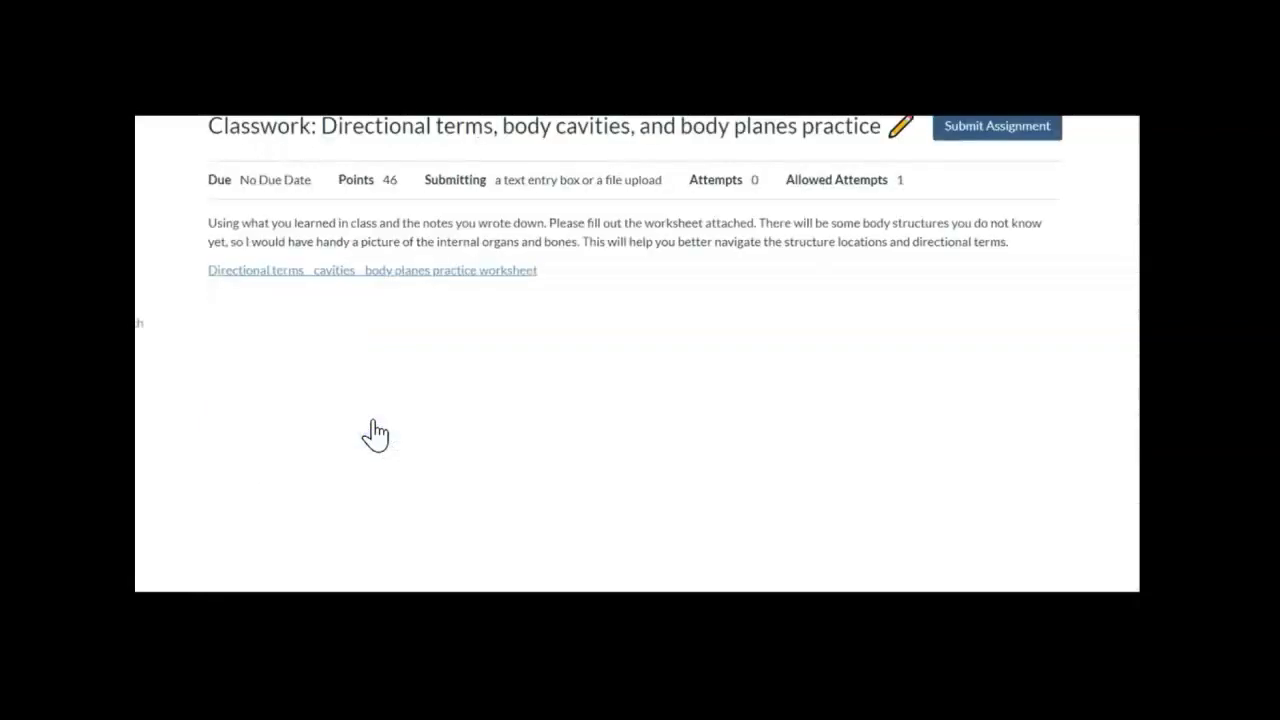
pyautogui.click(588, 403)
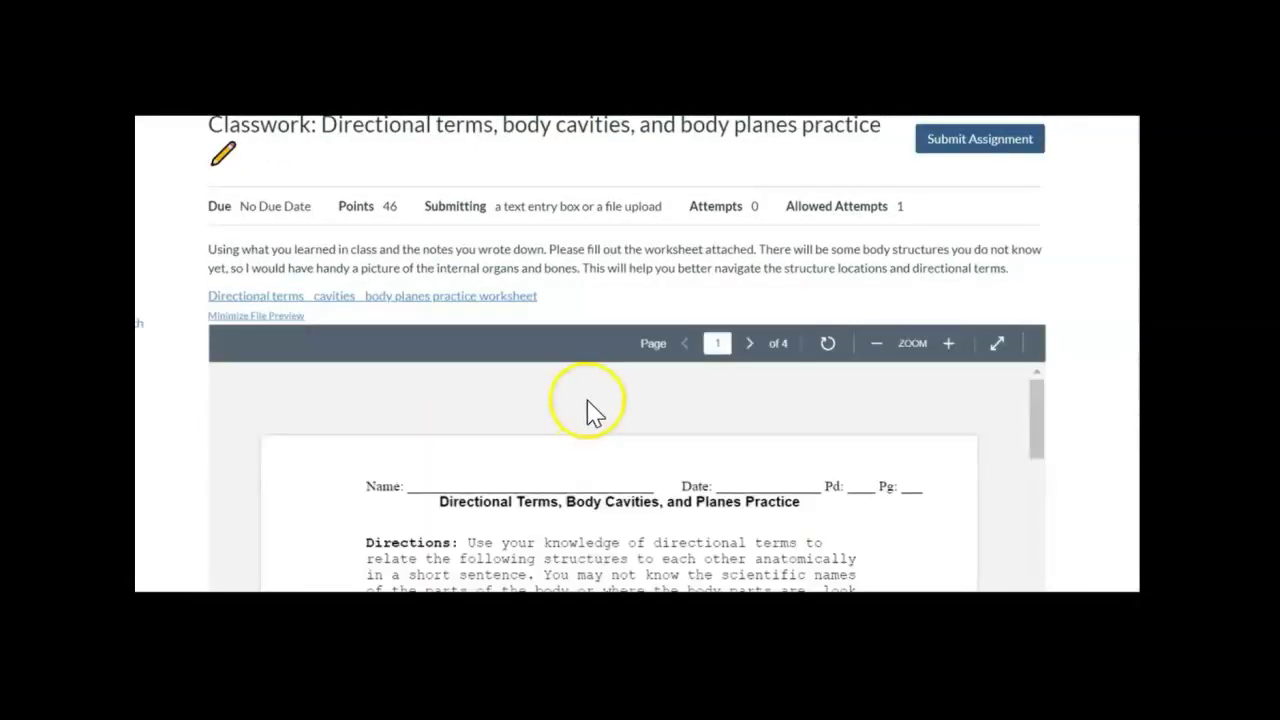
pyautogui.scroll(-5, 588, 403)
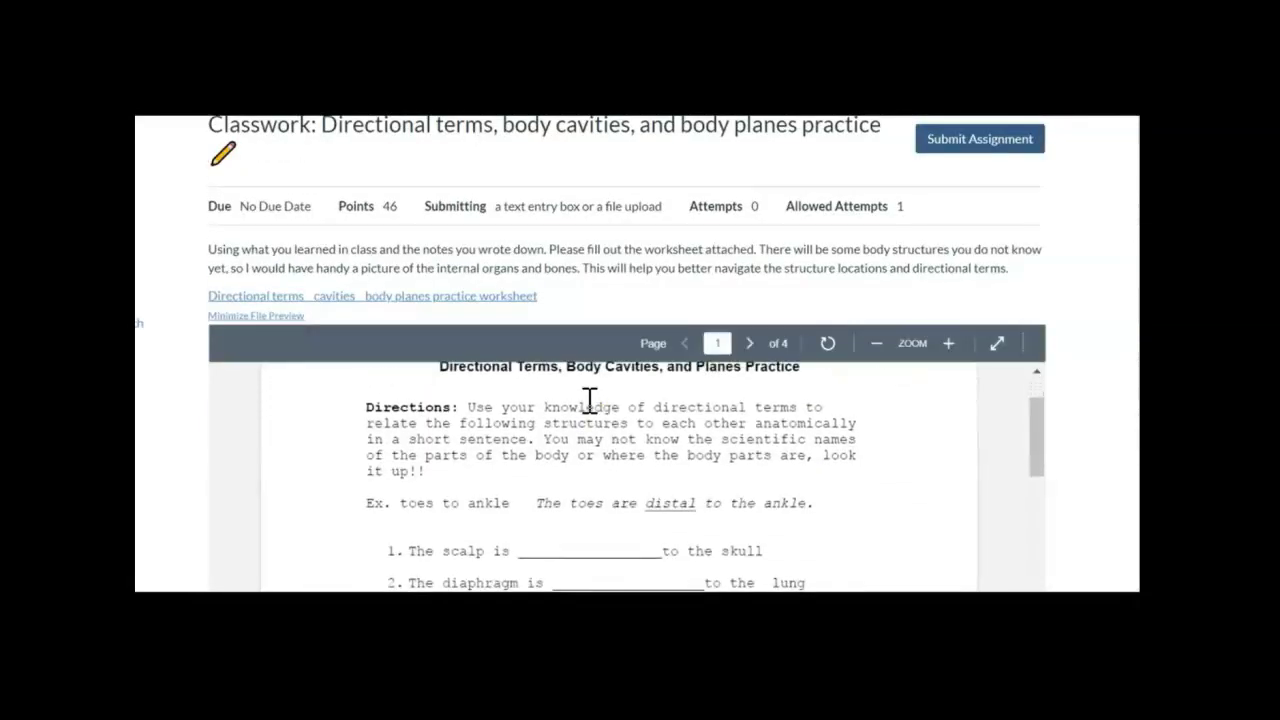
pyautogui.scroll(-5, 590, 400)
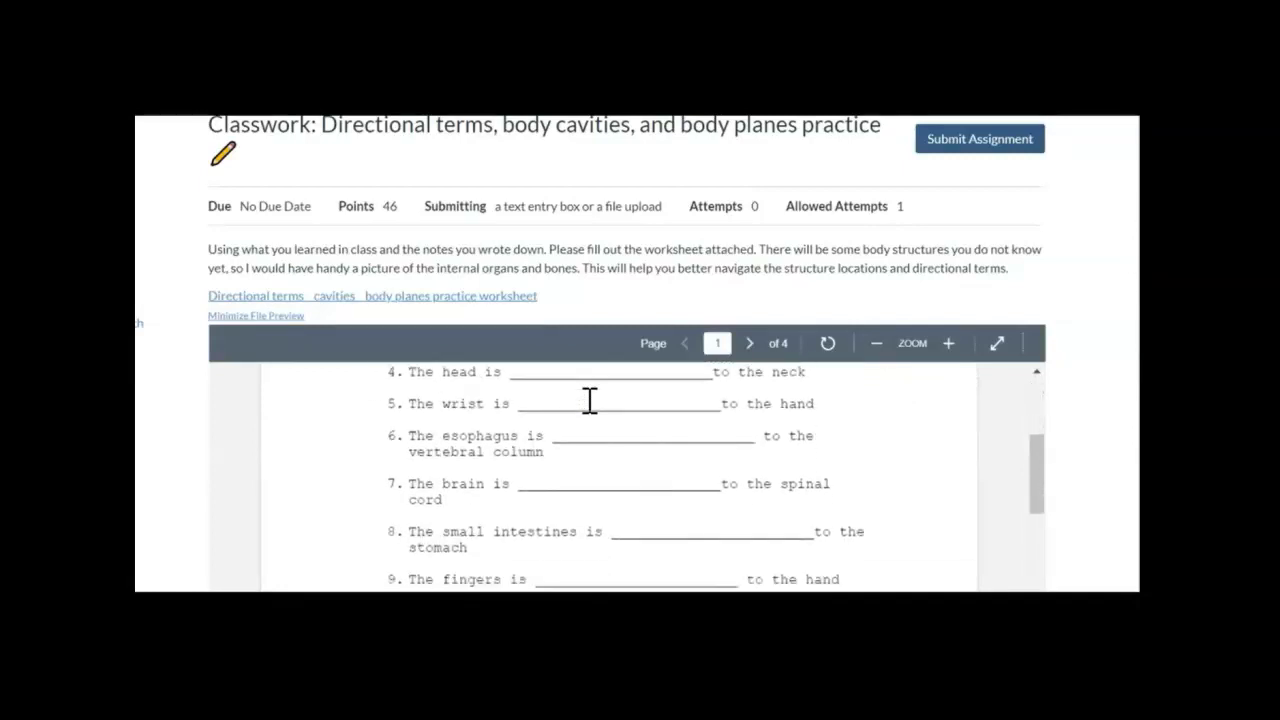
pyautogui.scroll(-2, 590, 410)
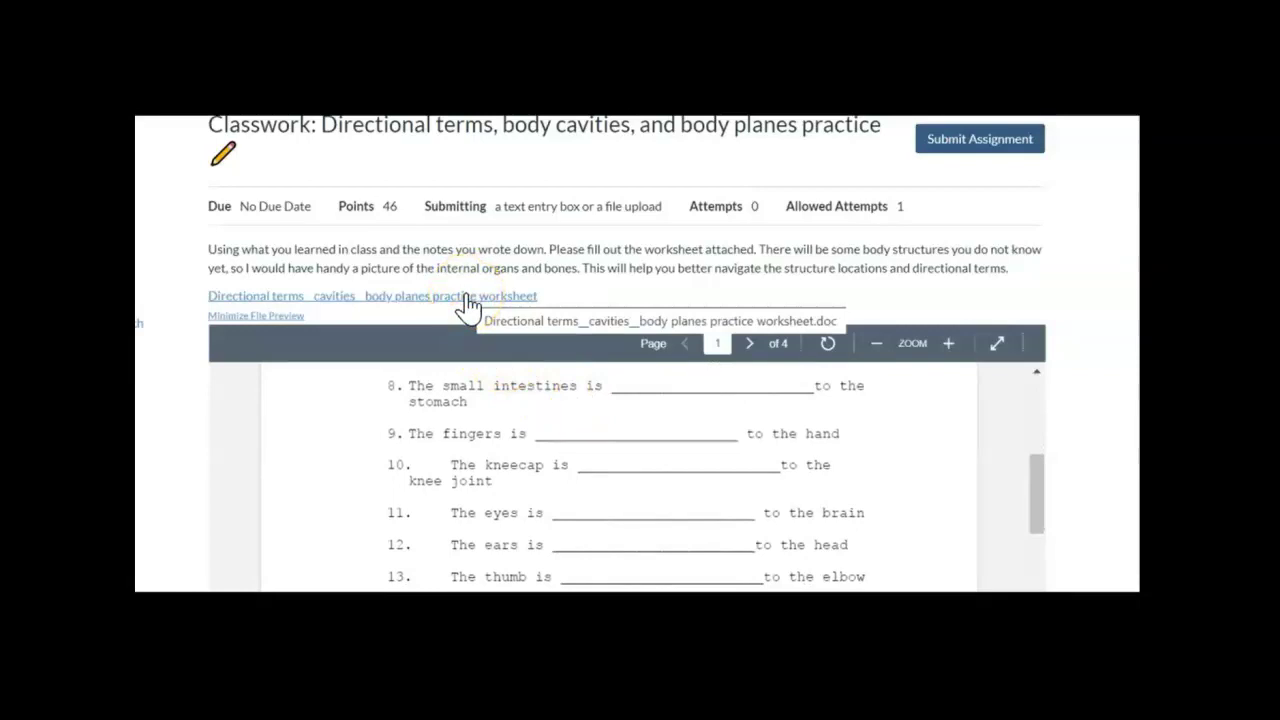
# Download the attached worksheet, open it in Word, and enable editing.
pyautogui.click(470, 303)
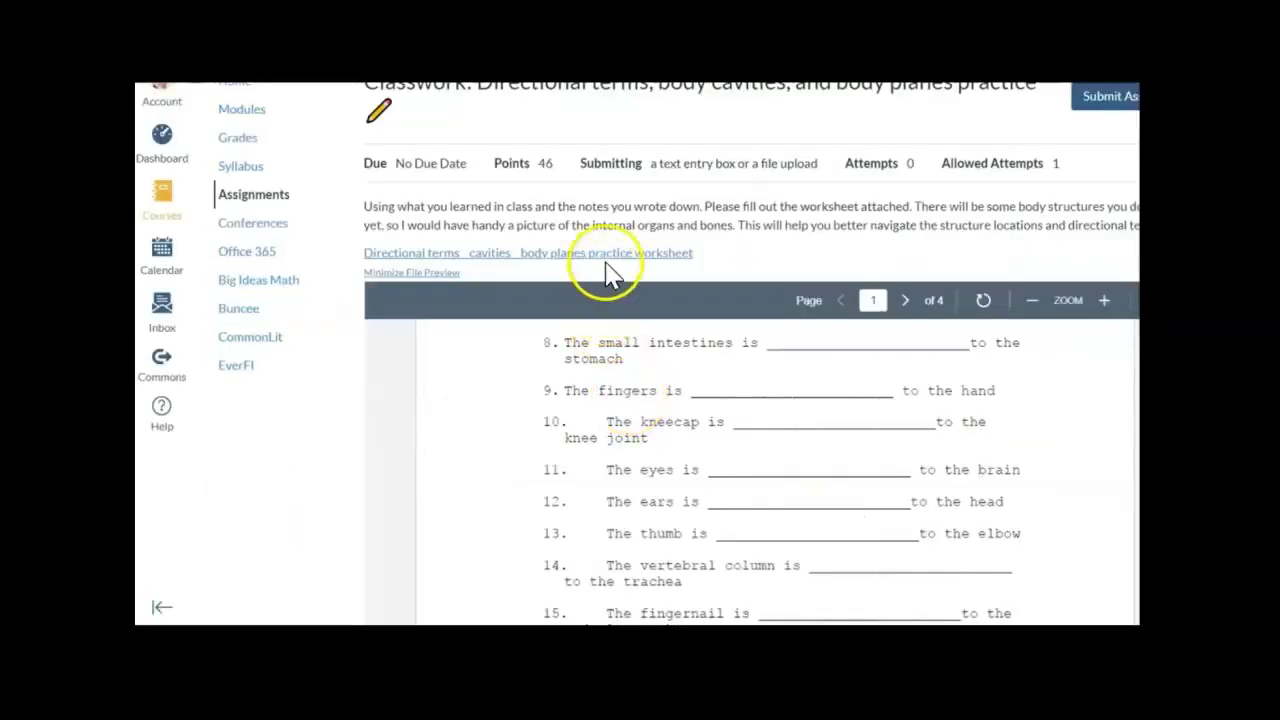
pyautogui.click(450, 298)
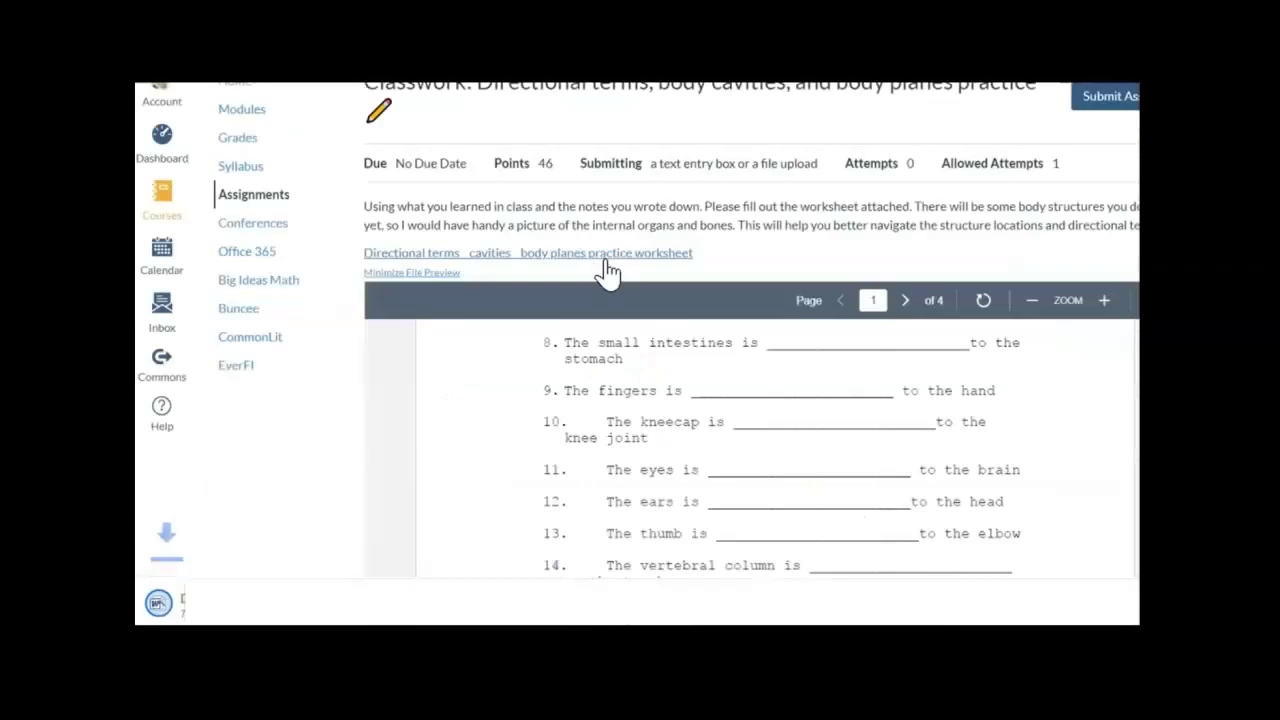
pyautogui.click(330, 490)
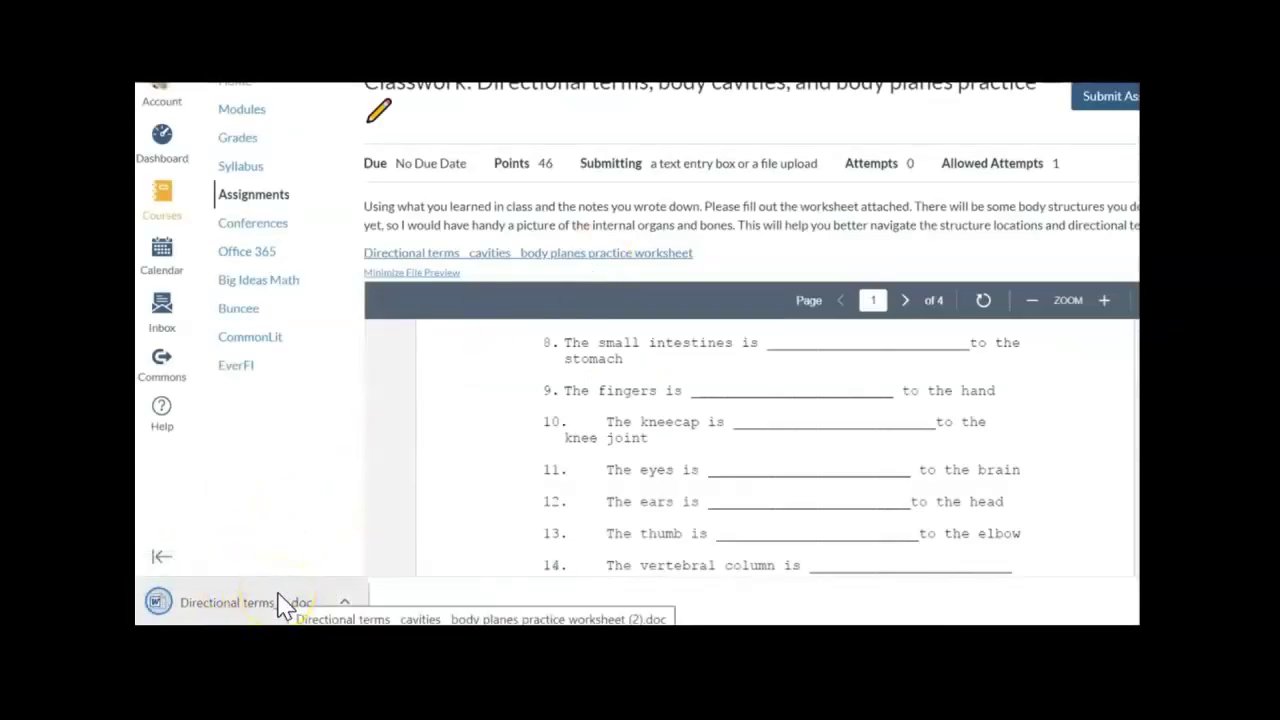
pyautogui.click(253, 613)
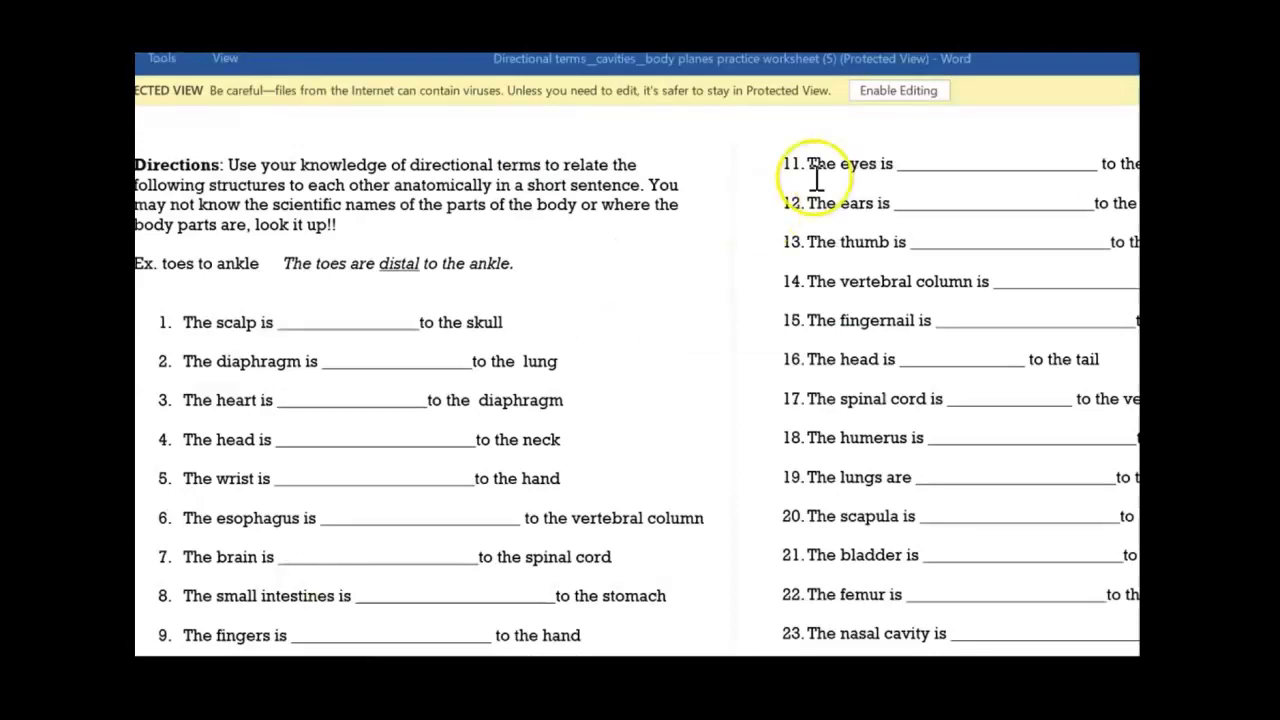
pyautogui.click(882, 92)
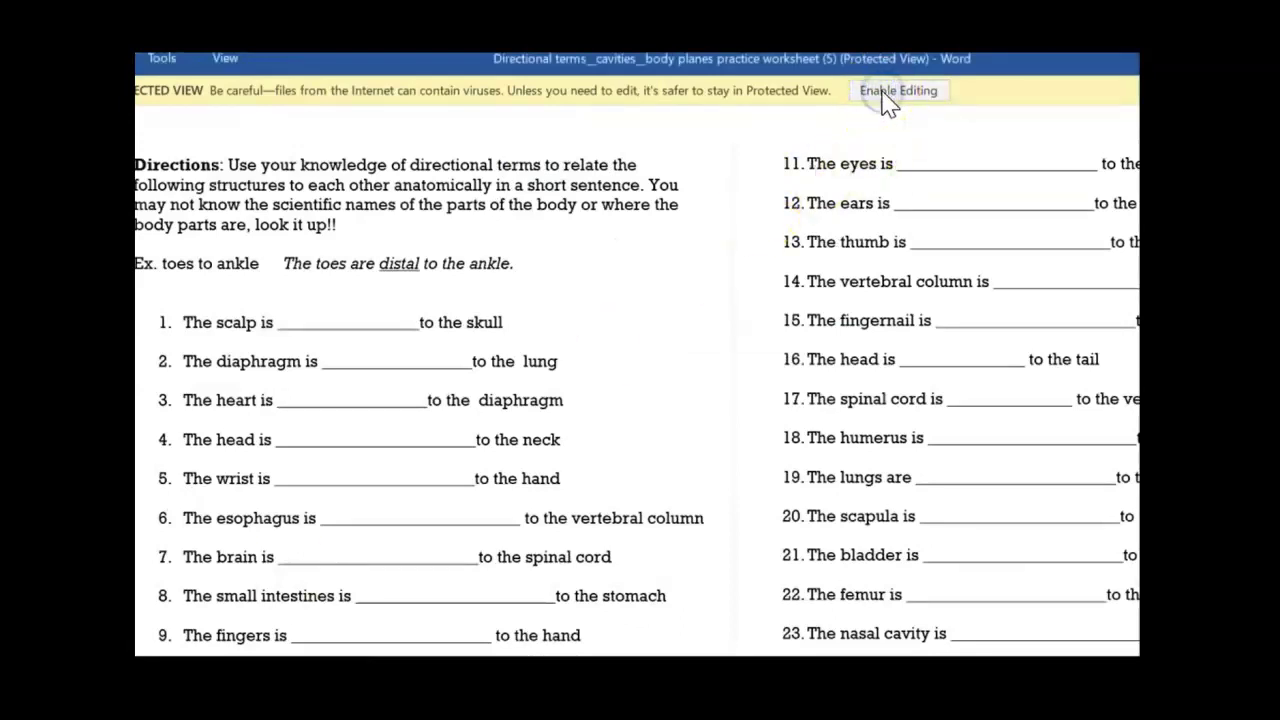
pyautogui.click(885, 95)
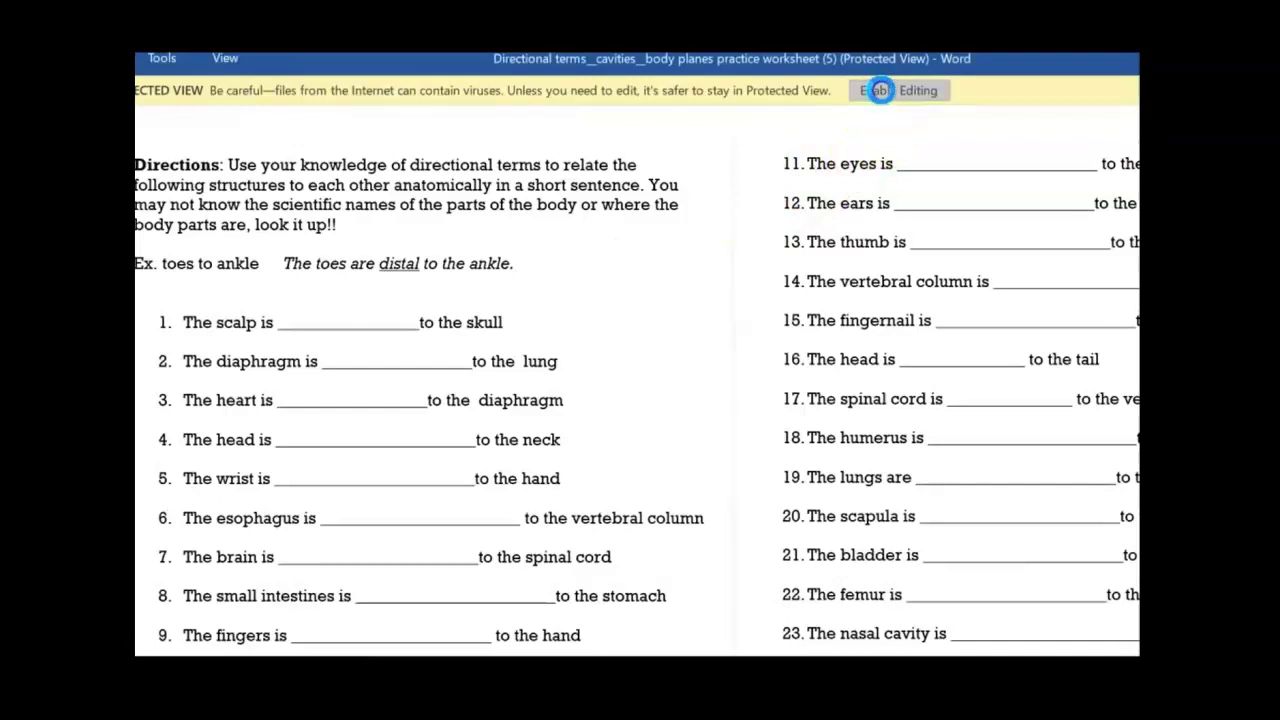
# Fill the blank after 'The scalp is' in question 1 with 'superficial'.
pyautogui.click(668, 292)
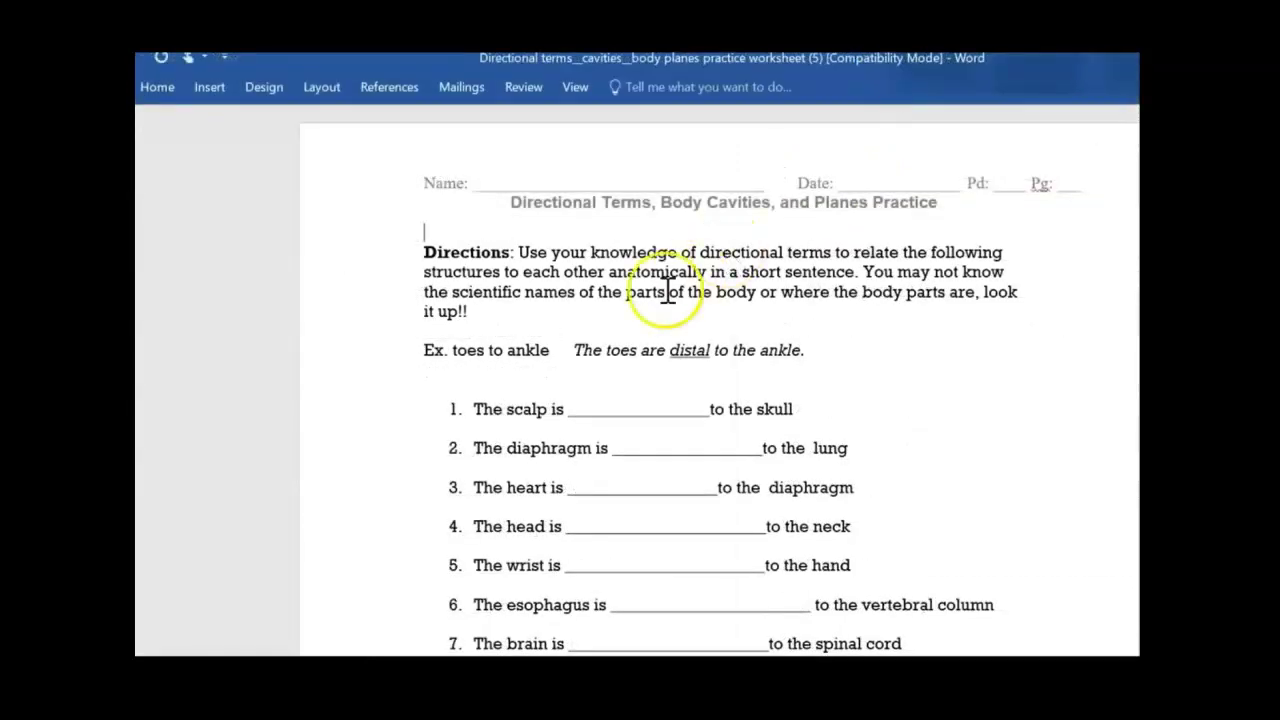
pyautogui.click(602, 406)
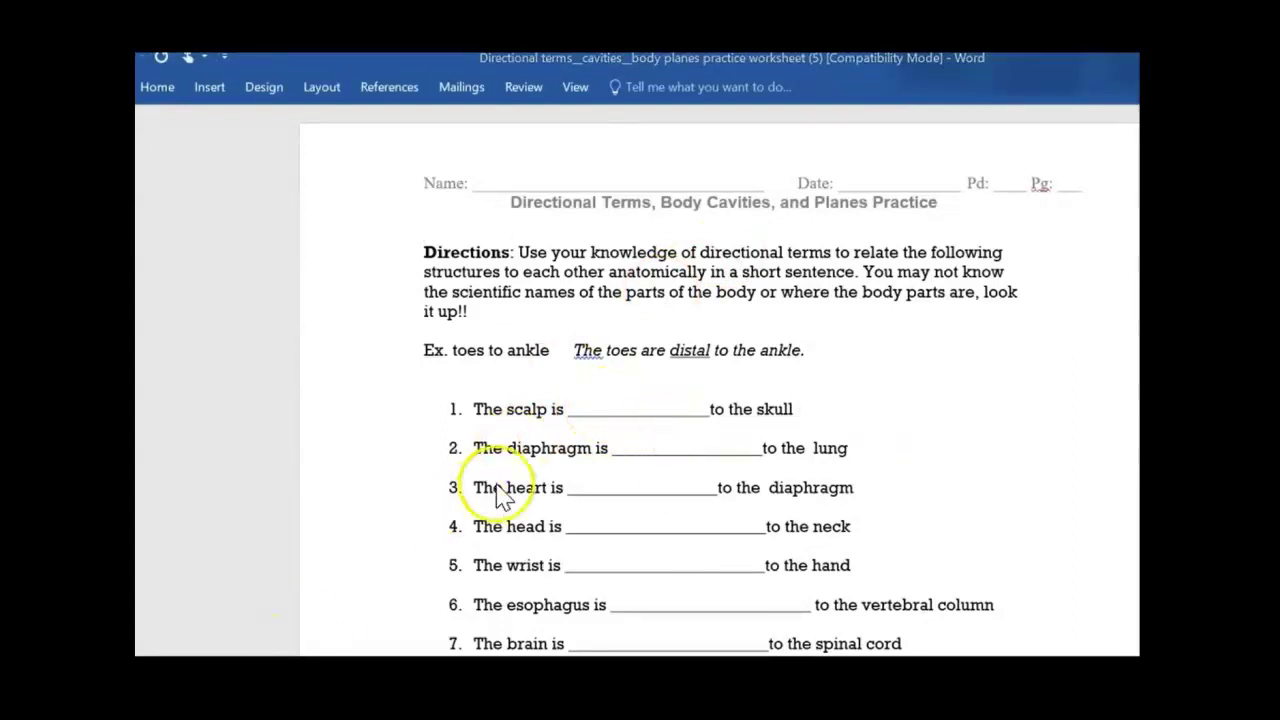
pyautogui.click(587, 410)
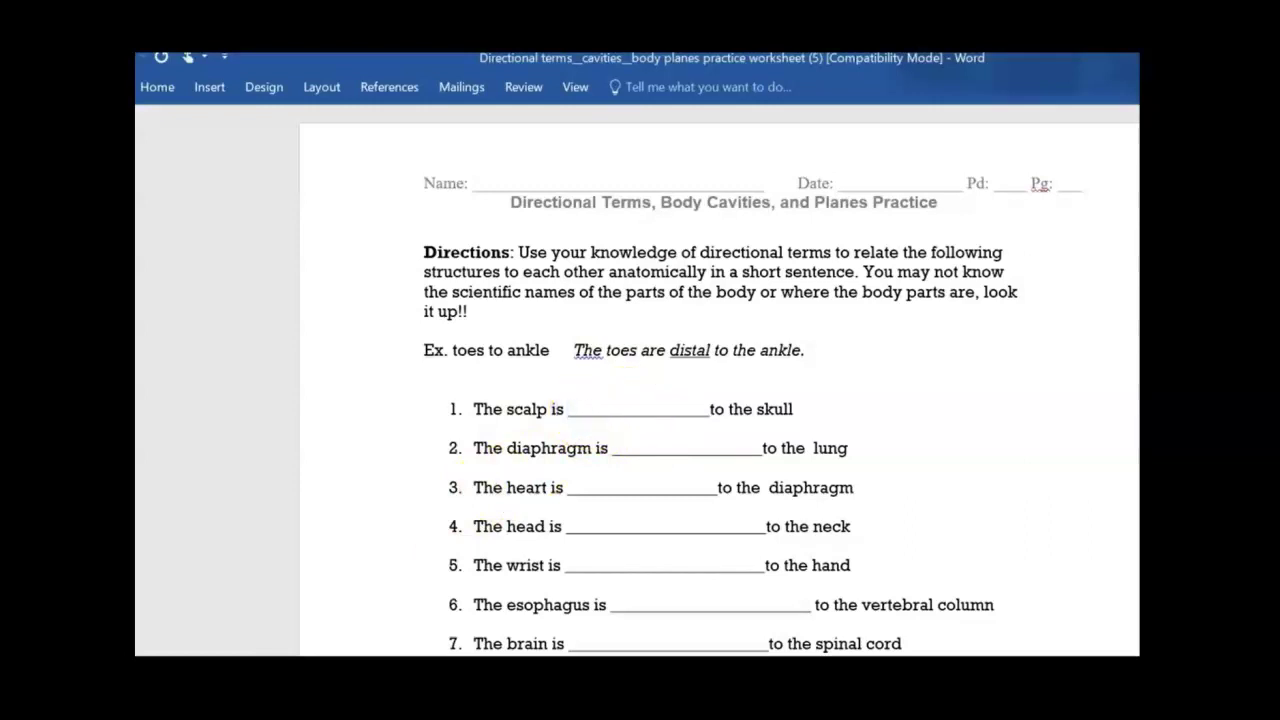
pyautogui.write('superficial')
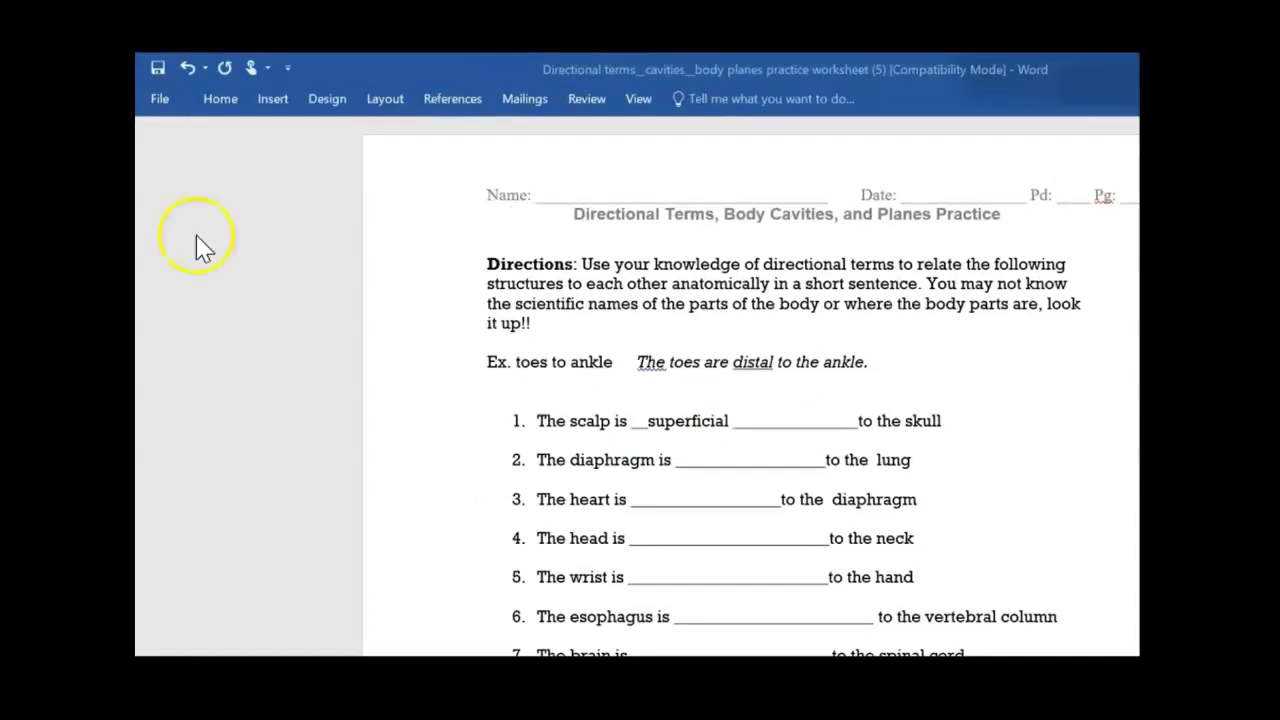
# In Save As, choose the Science folder in the school OneDrive as the destination.
pyautogui.click(159, 100)
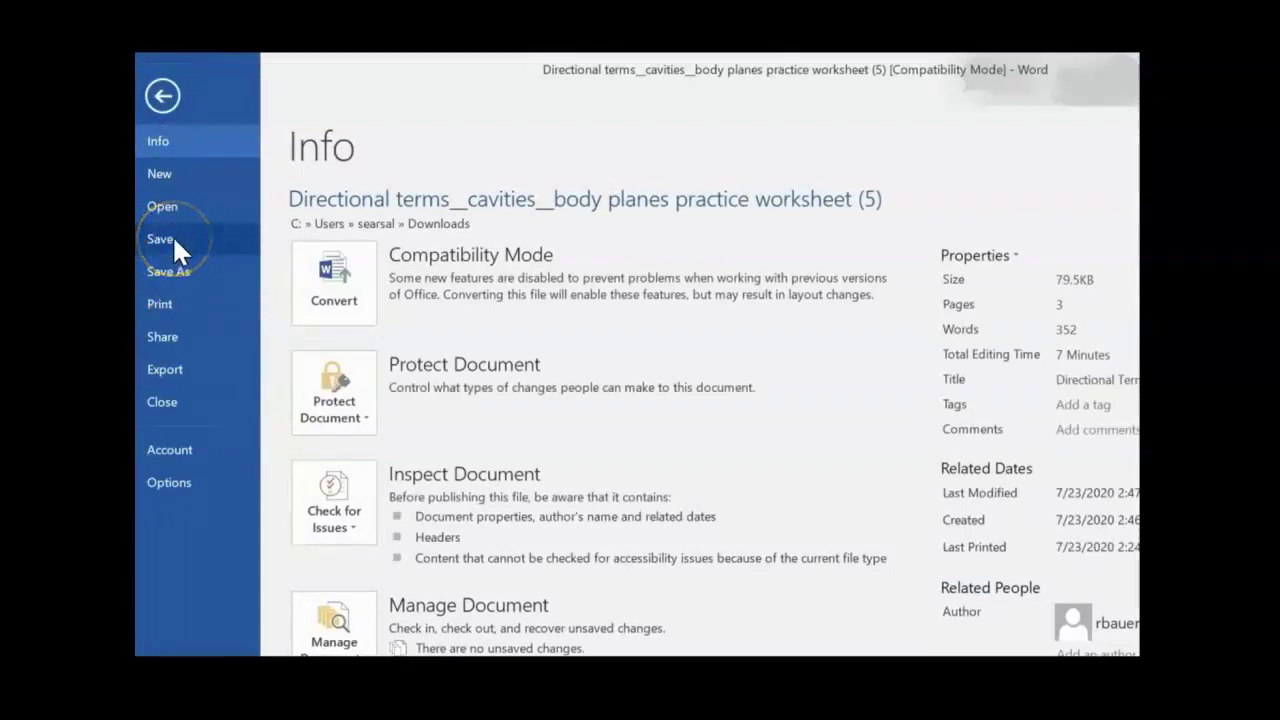
pyautogui.click(172, 270)
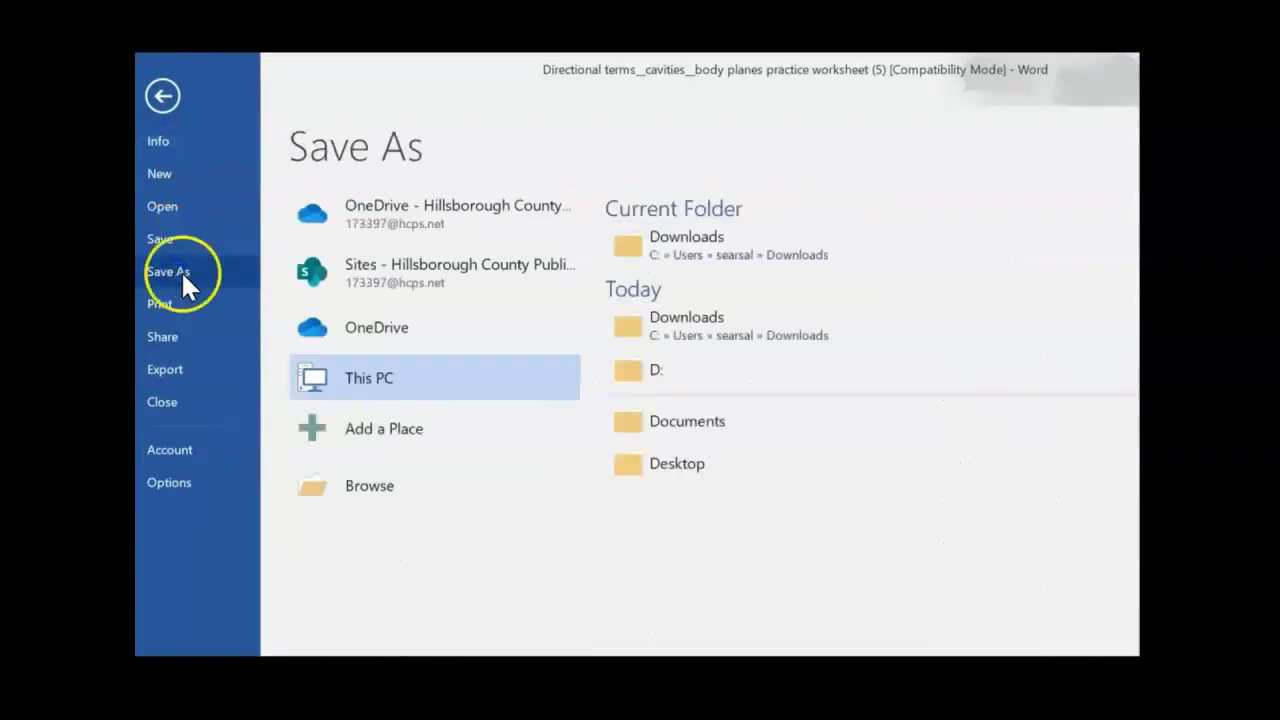
pyautogui.click(435, 214)
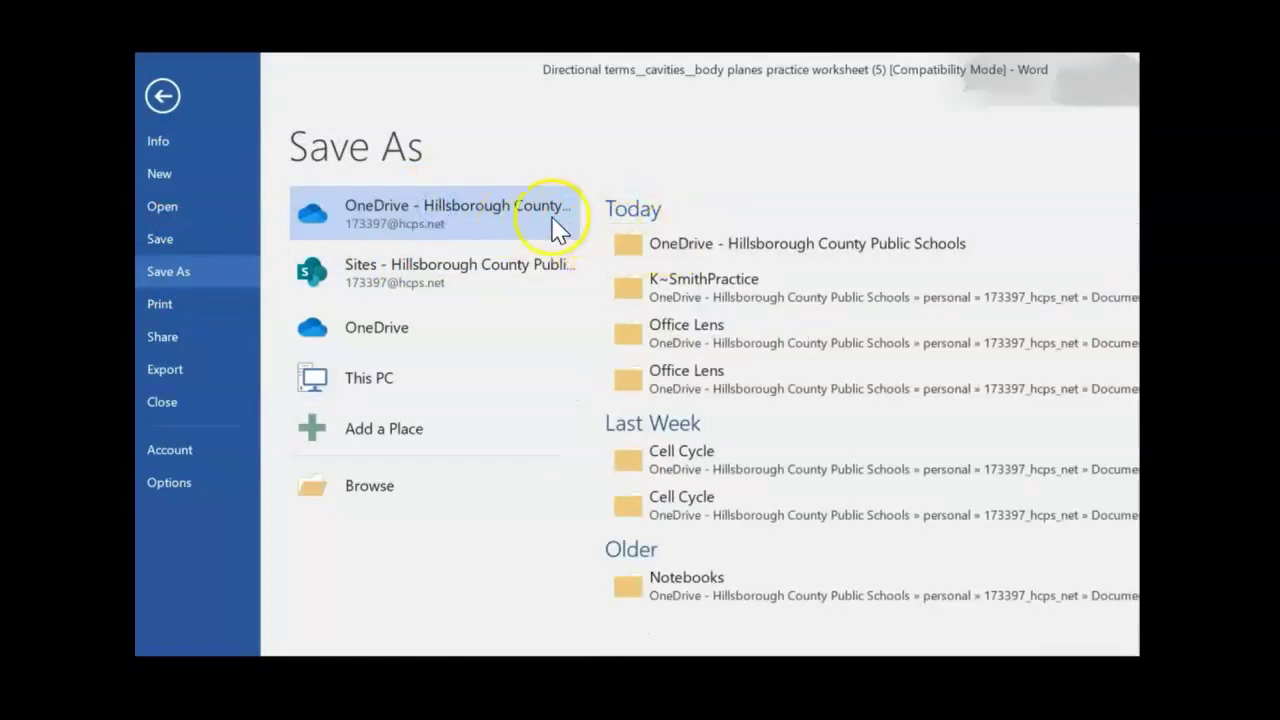
pyautogui.click(686, 243)
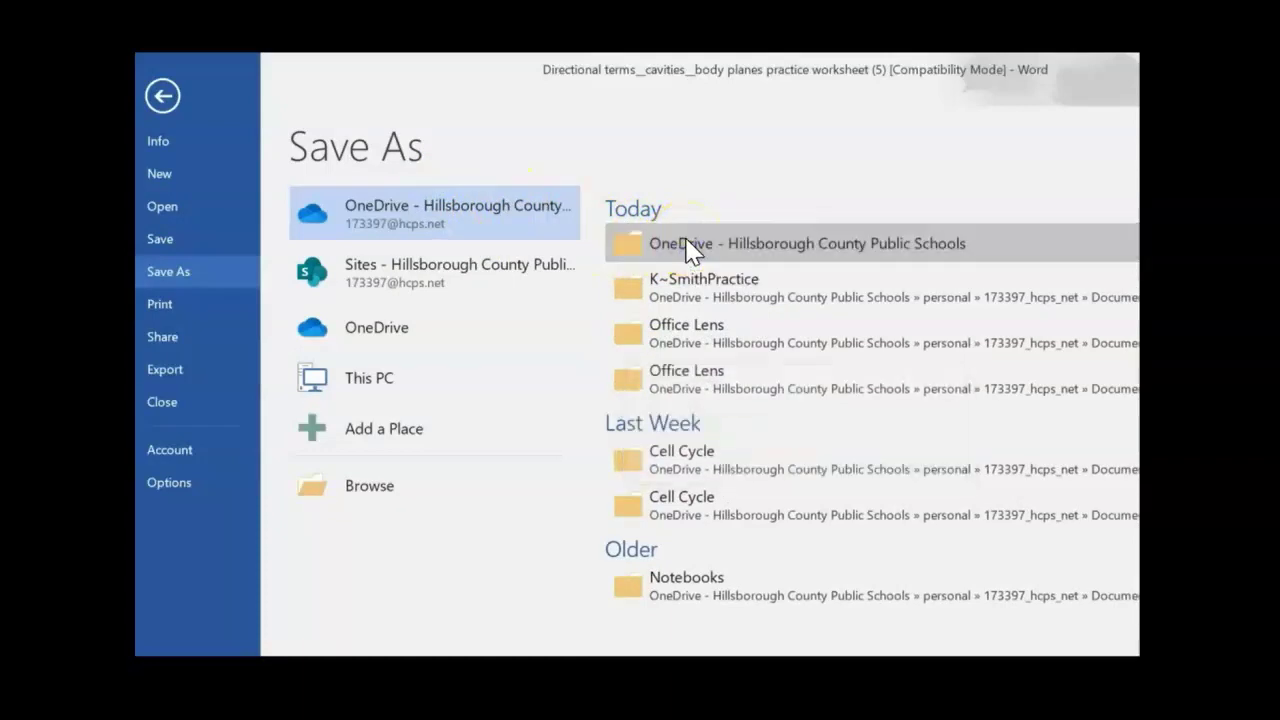
pyautogui.click(686, 243)
pyautogui.scroll(-3, 200, 300)
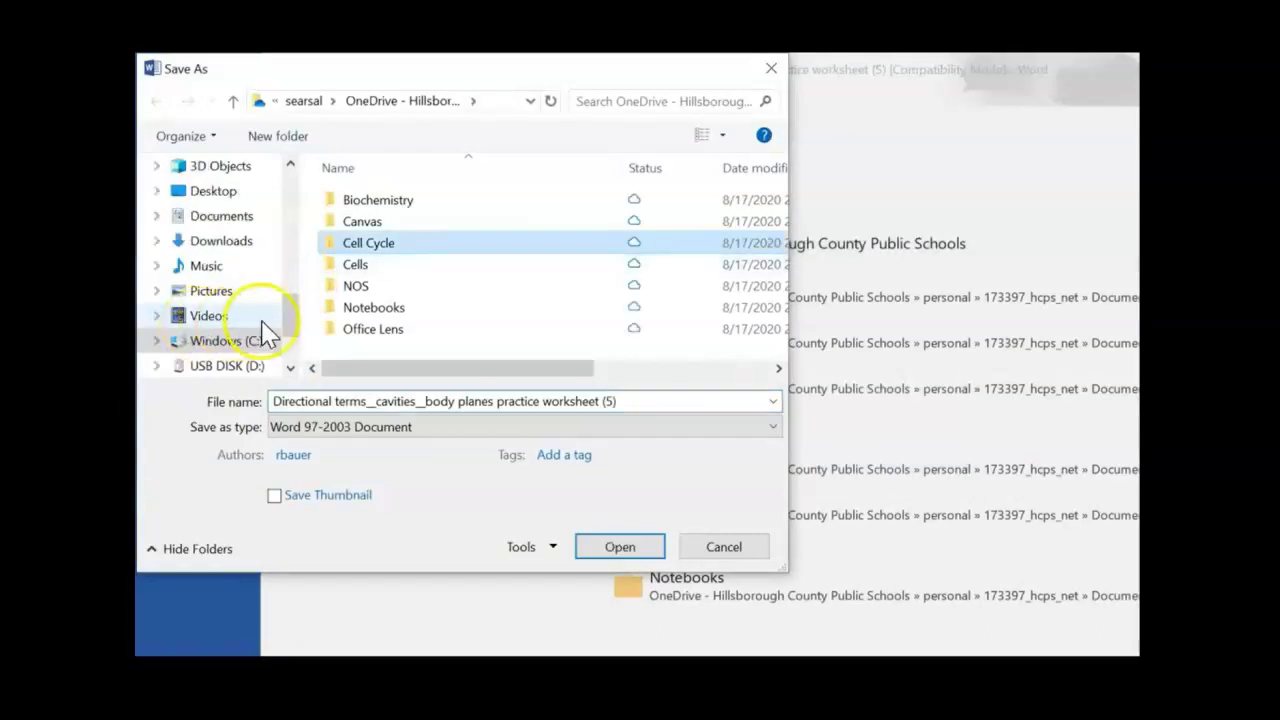
pyautogui.moveTo(284, 330); pyautogui.dragTo(298, 290)
pyautogui.click(222, 226)
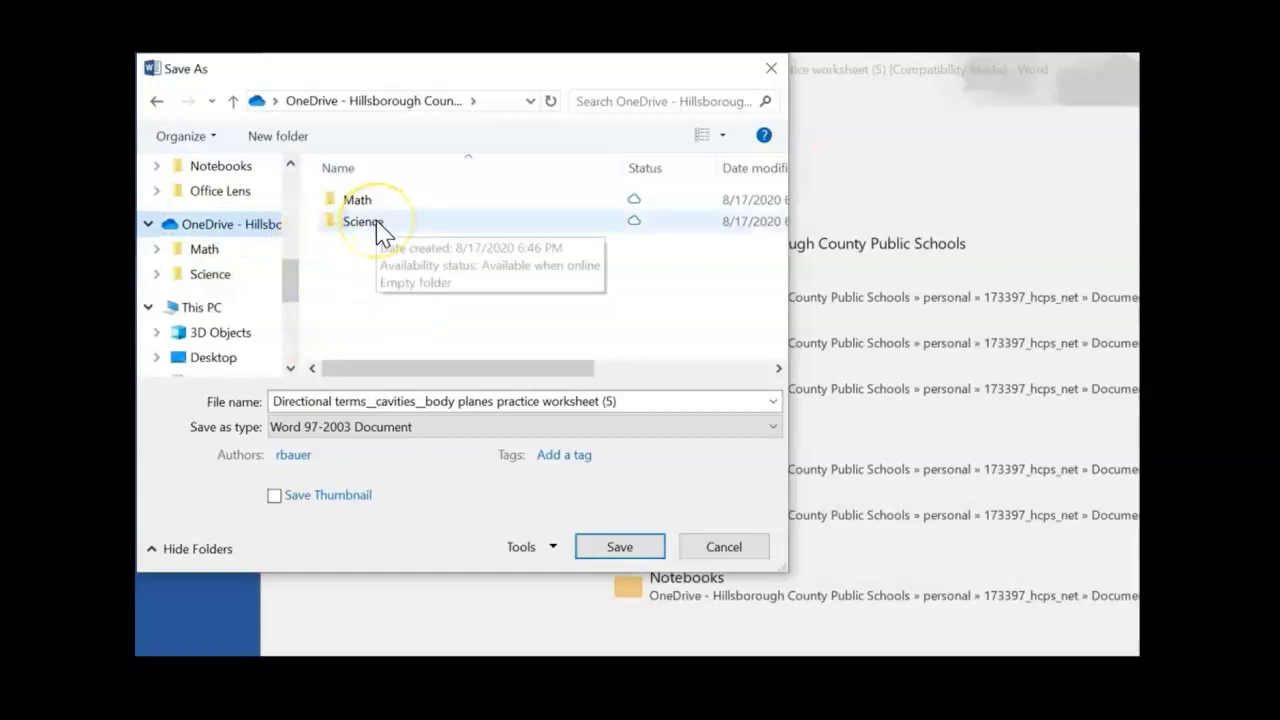
pyautogui.doubleClick(380, 232)
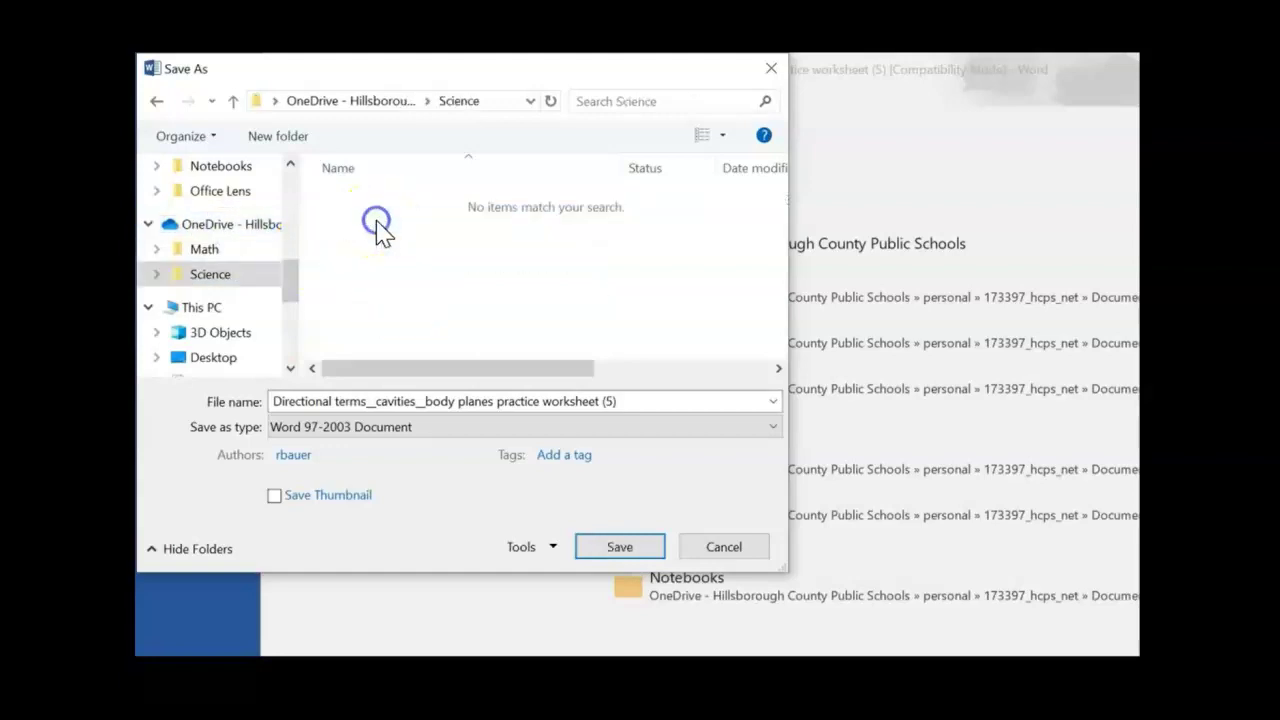
# Change the file name to 'Directional terms_cavities_body planes My Name' and save.
pyautogui.click(627, 402)
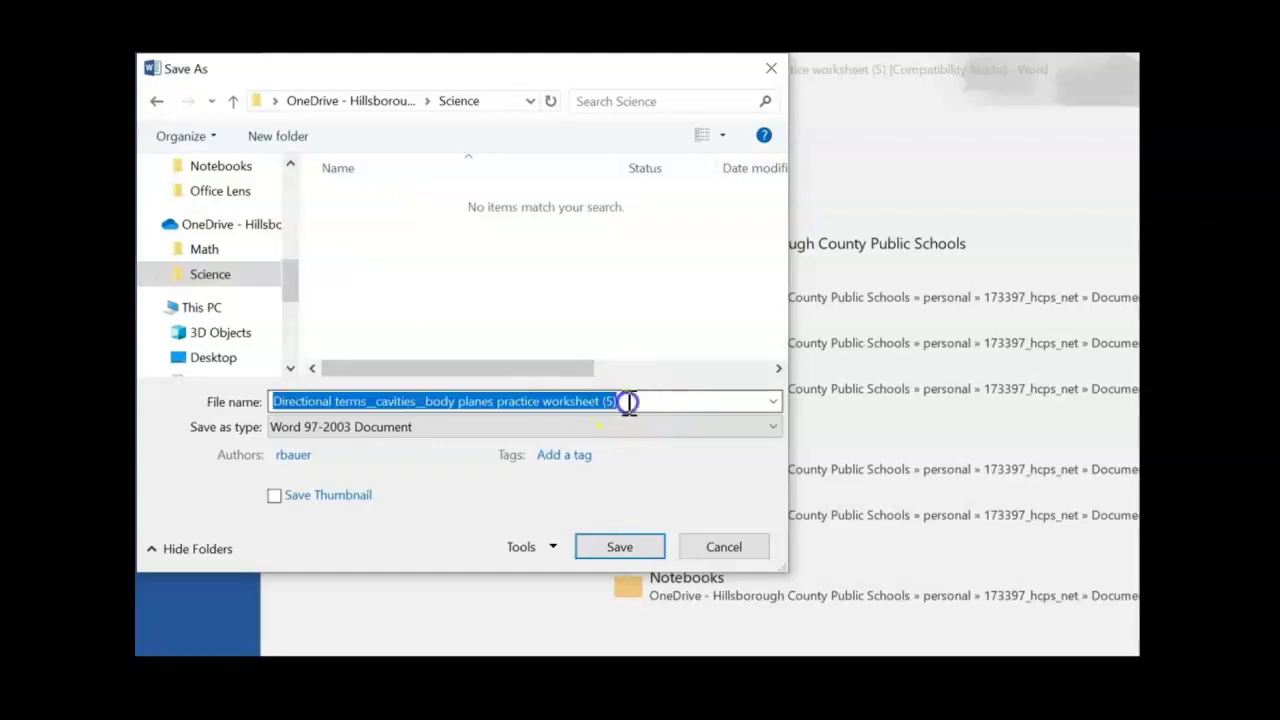
pyautogui.click(631, 403)
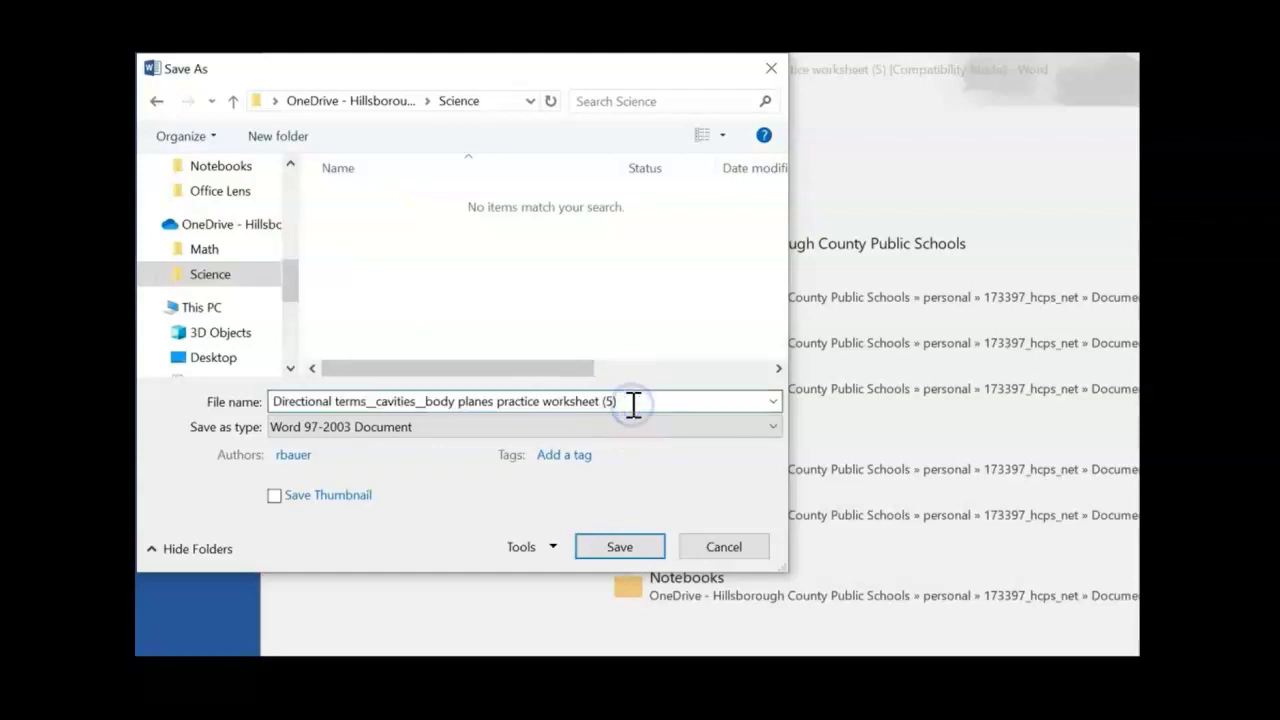
pyautogui.press('BackSpace')
pyautogui.press('BackSpace')
pyautogui.press('BackSpace')
pyautogui.press('BackSpace')
pyautogui.press('BackSpace')
pyautogui.press('BackSpace')
pyautogui.press('BackSpace')
pyautogui.press('BackSpace')
pyautogui.press('BackSpace')
pyautogui.press('BackSpace')
pyautogui.press('BackSpace')
pyautogui.press('BackSpace')
pyautogui.press('BackSpace')
pyautogui.press('BackSpace')
pyautogui.press('BackSpace')
pyautogui.press('BackSpace')
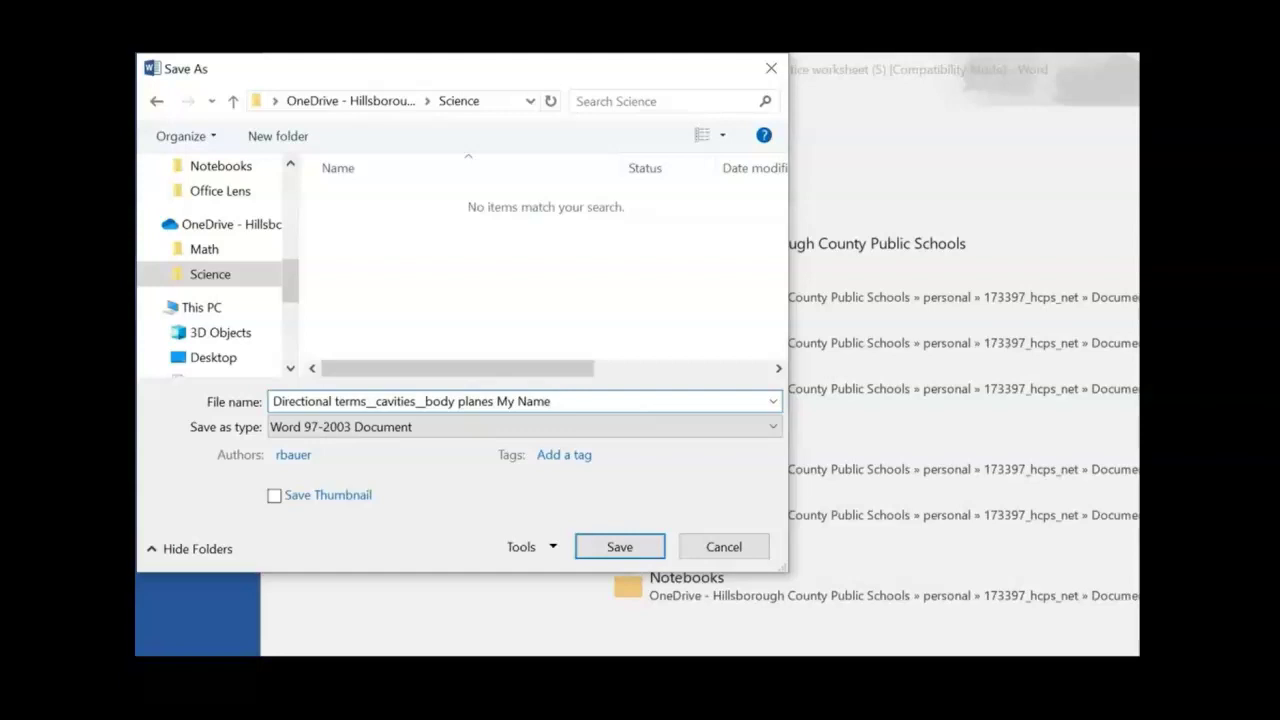
pyautogui.click(629, 548)
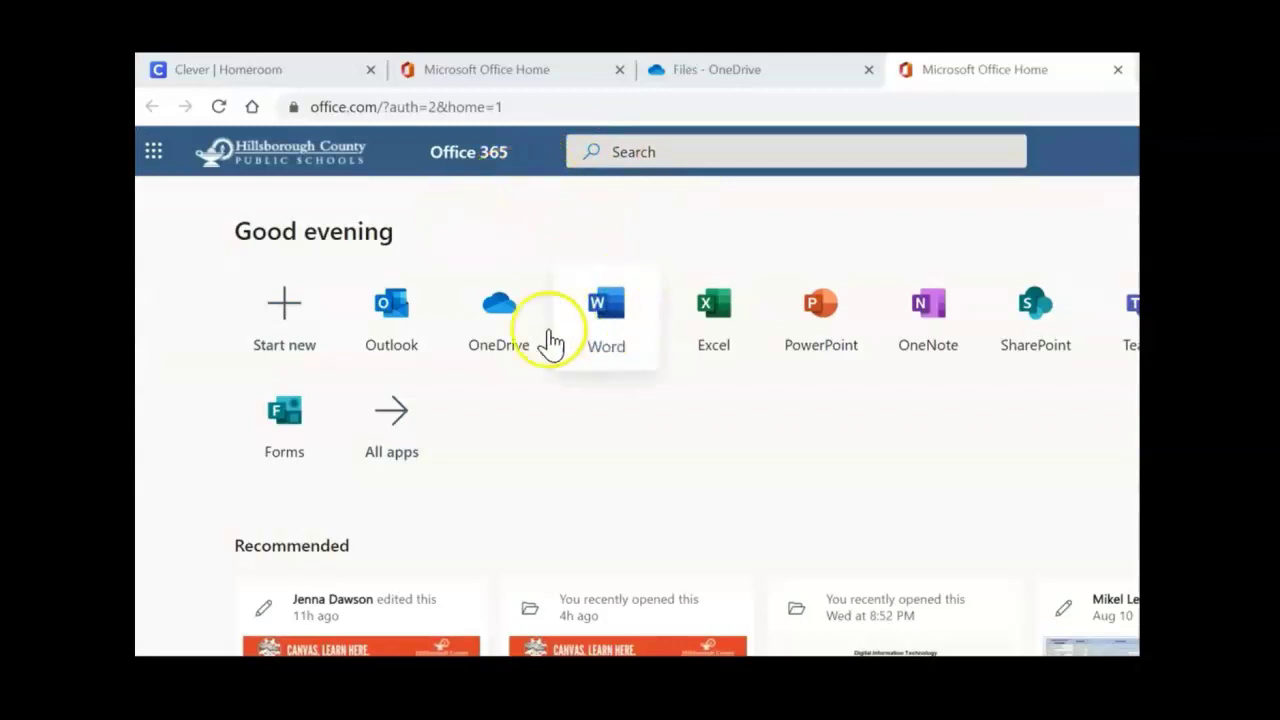
# Open OneDrive from Office 365 home and check the Science folder for the saved worksheet.
pyautogui.click(503, 345)
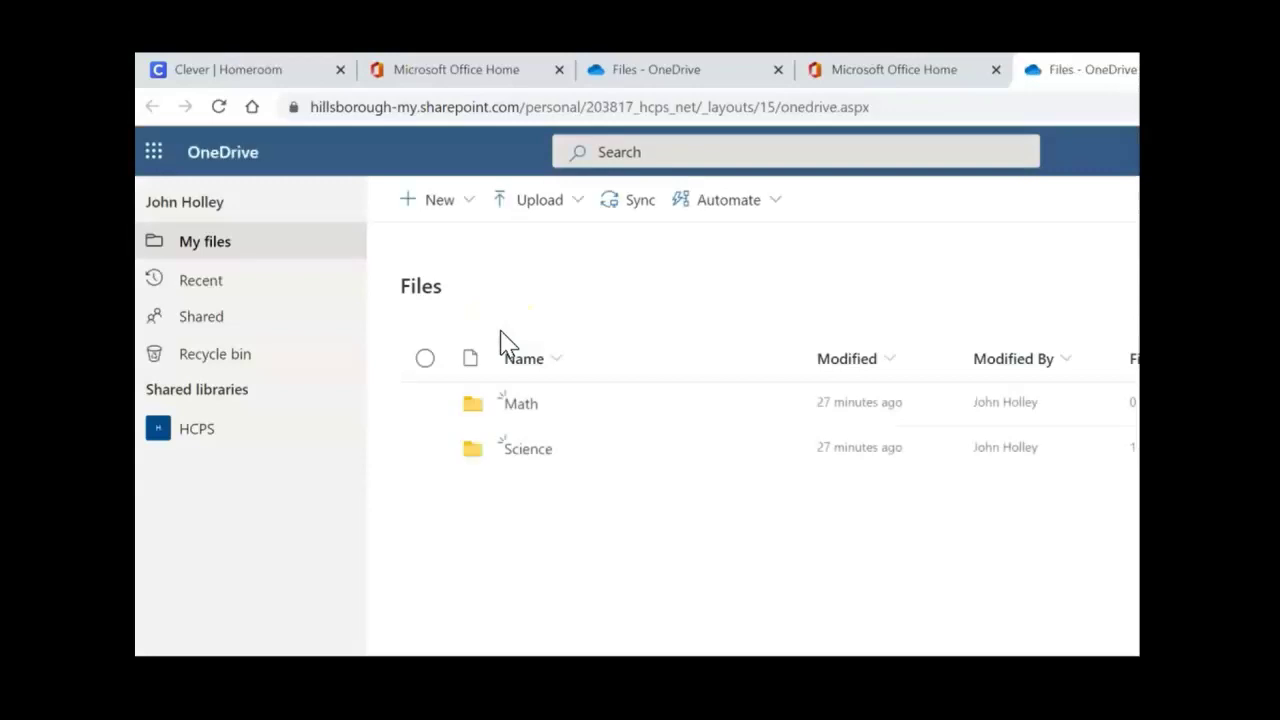
pyautogui.click(527, 455)
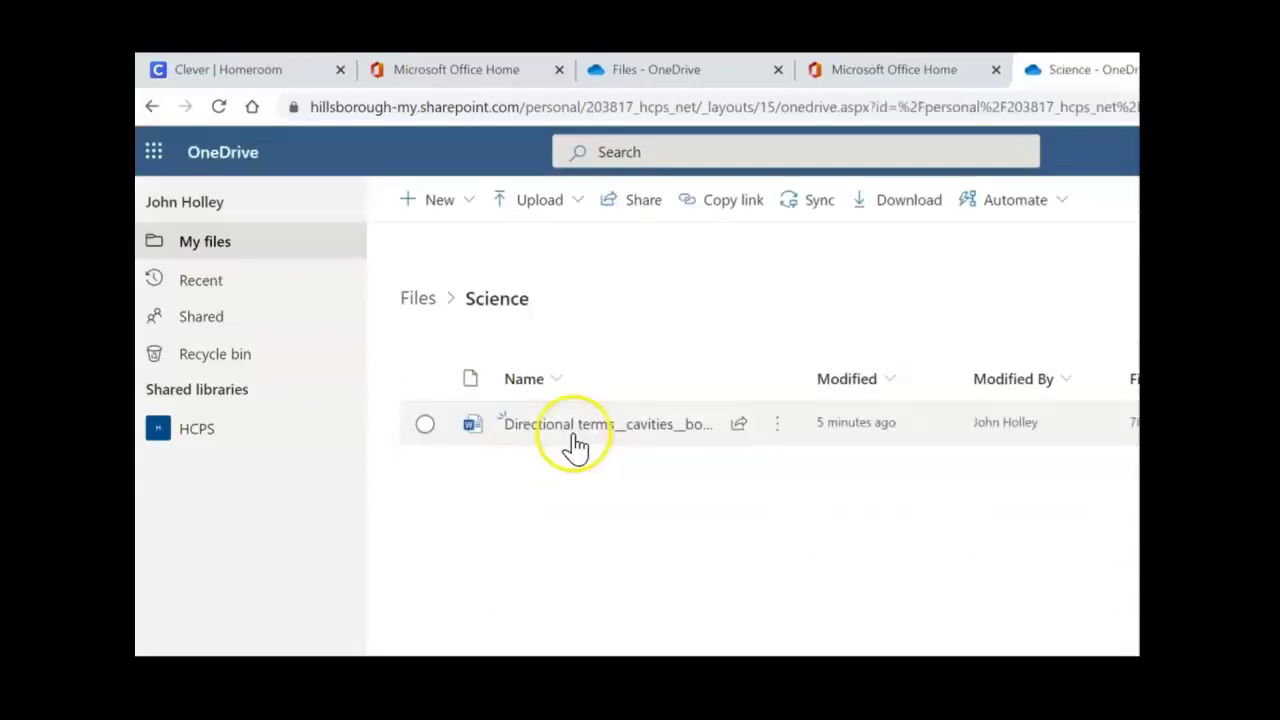
pyautogui.moveTo(606, 434)
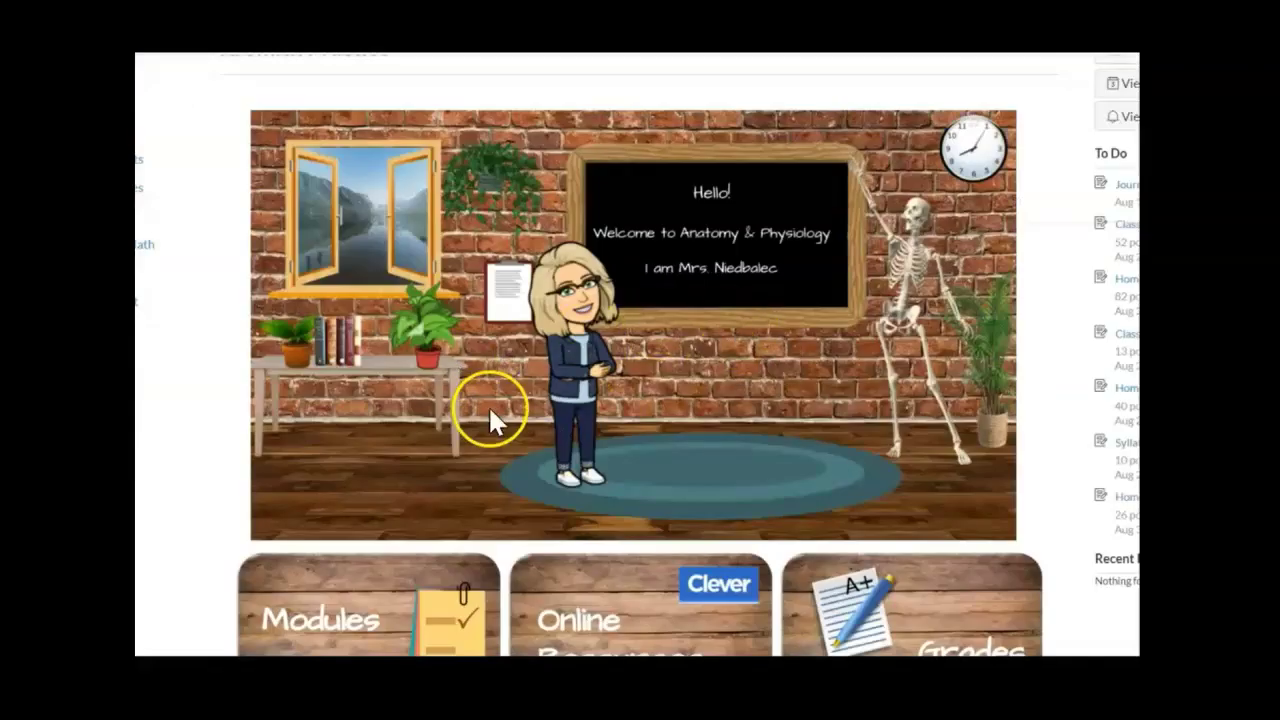
# Go to Modules and open the Unit 1 Directional terms, body cavities and body planes classwork.
pyautogui.scroll(-1, 506, 381)
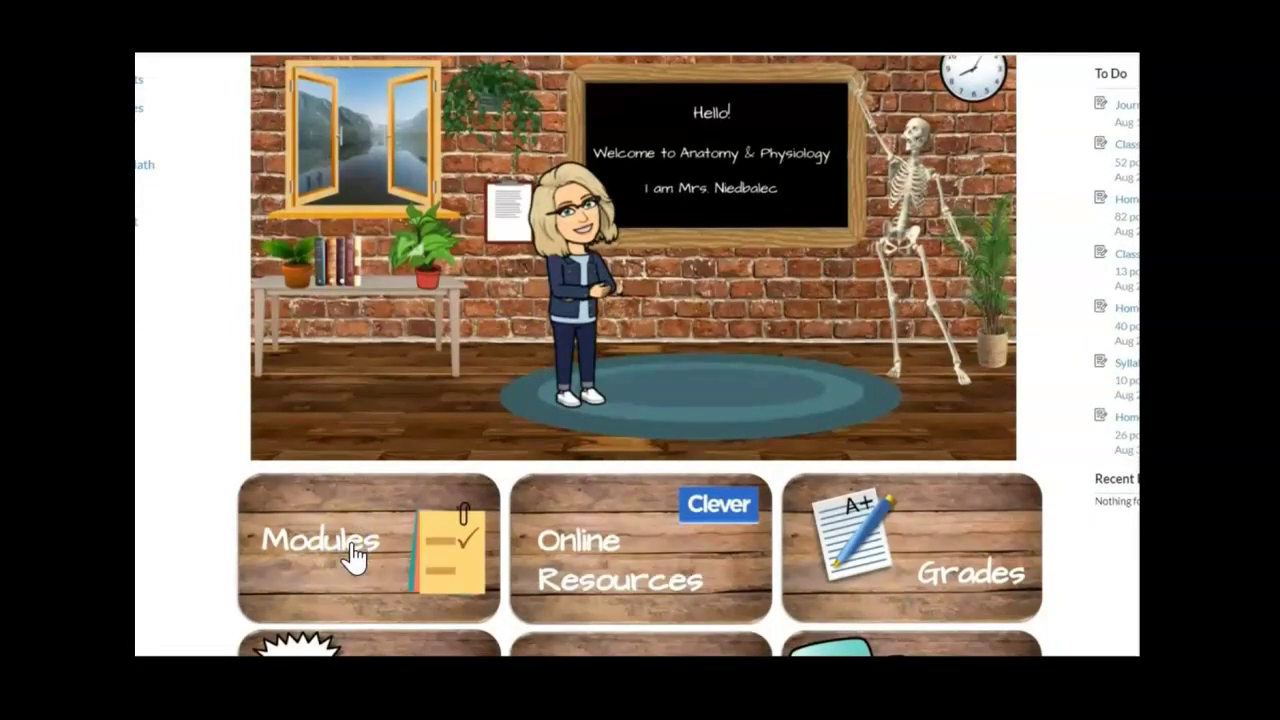
pyautogui.click(352, 558)
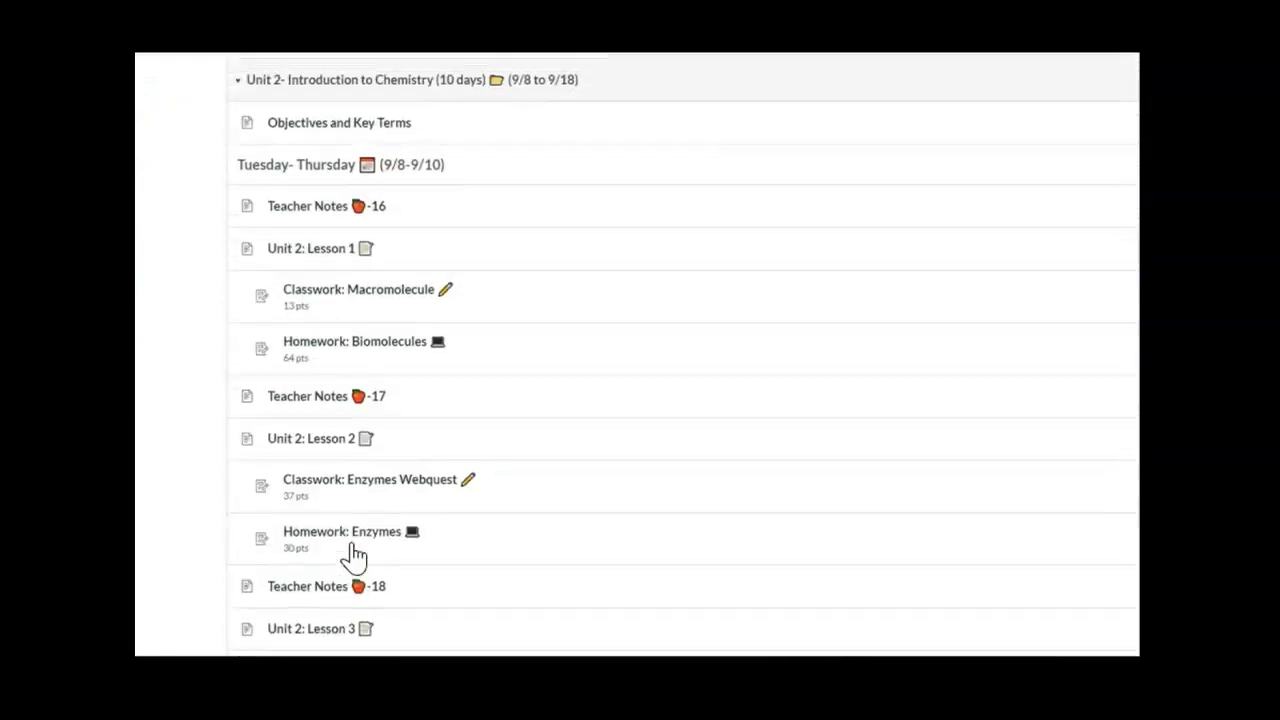
pyautogui.scroll(-5, 352, 558)
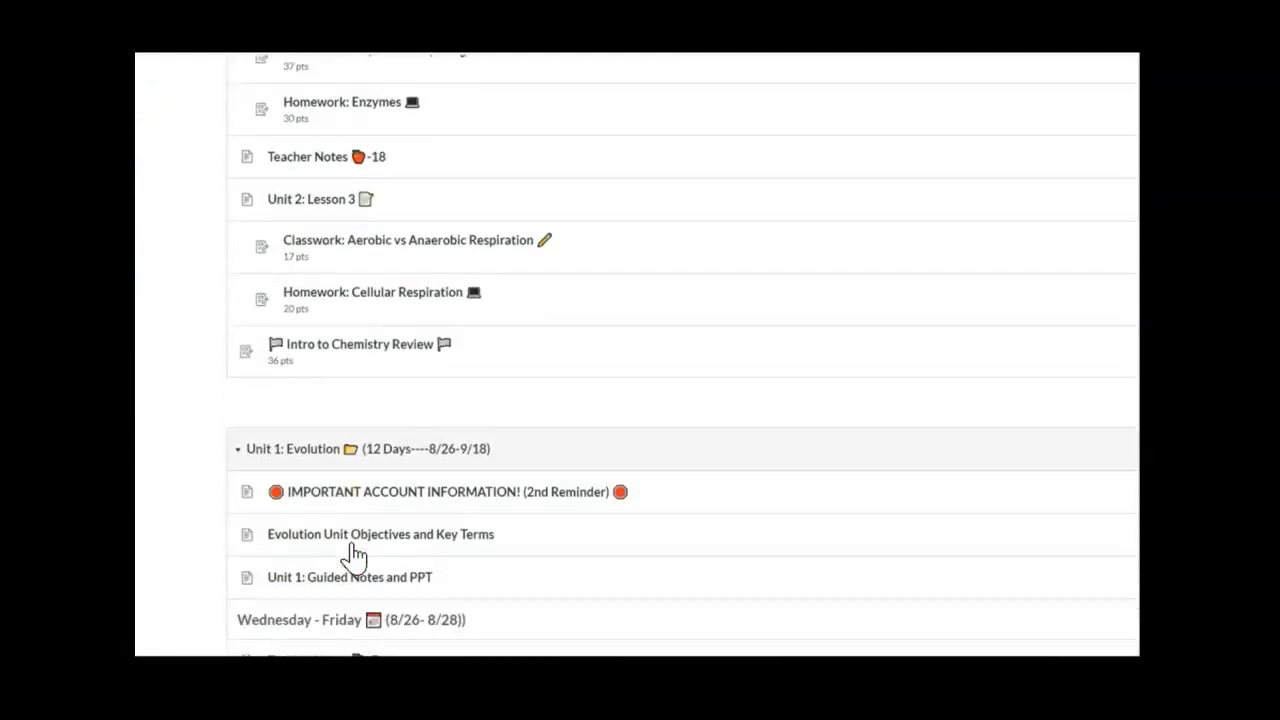
pyautogui.scroll(-6, 355, 555)
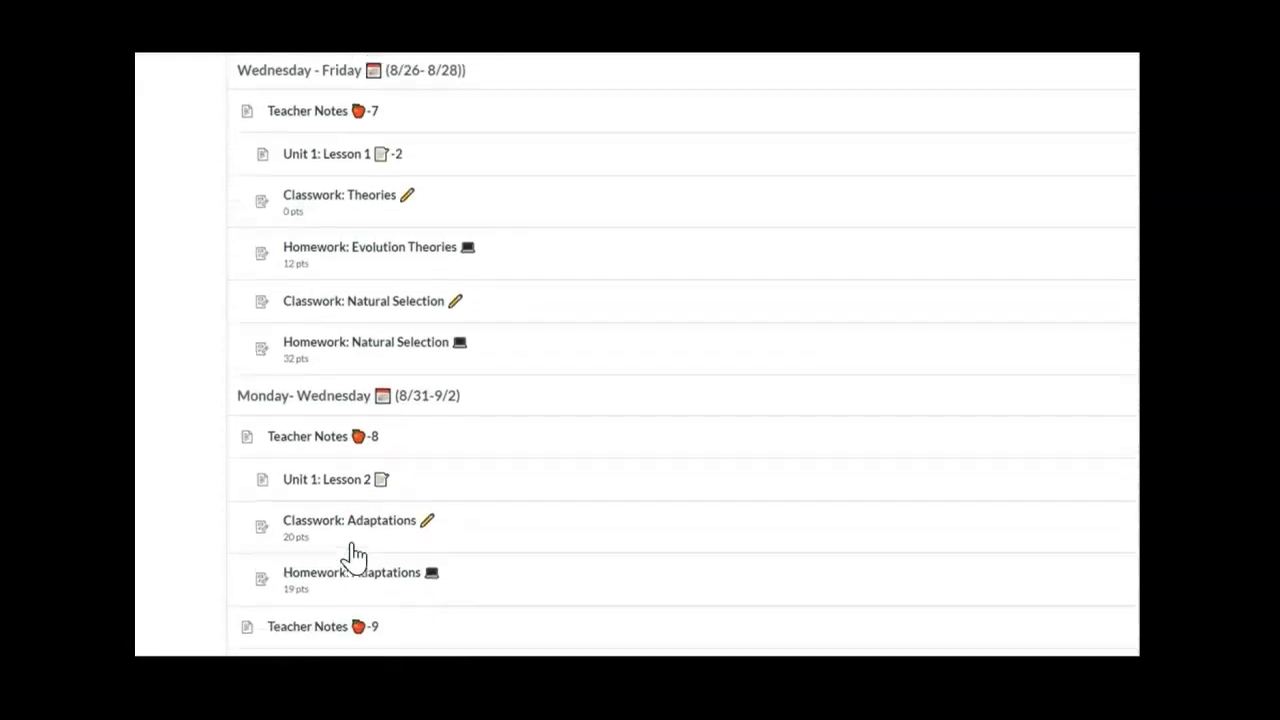
pyautogui.scroll(-10, 355, 555)
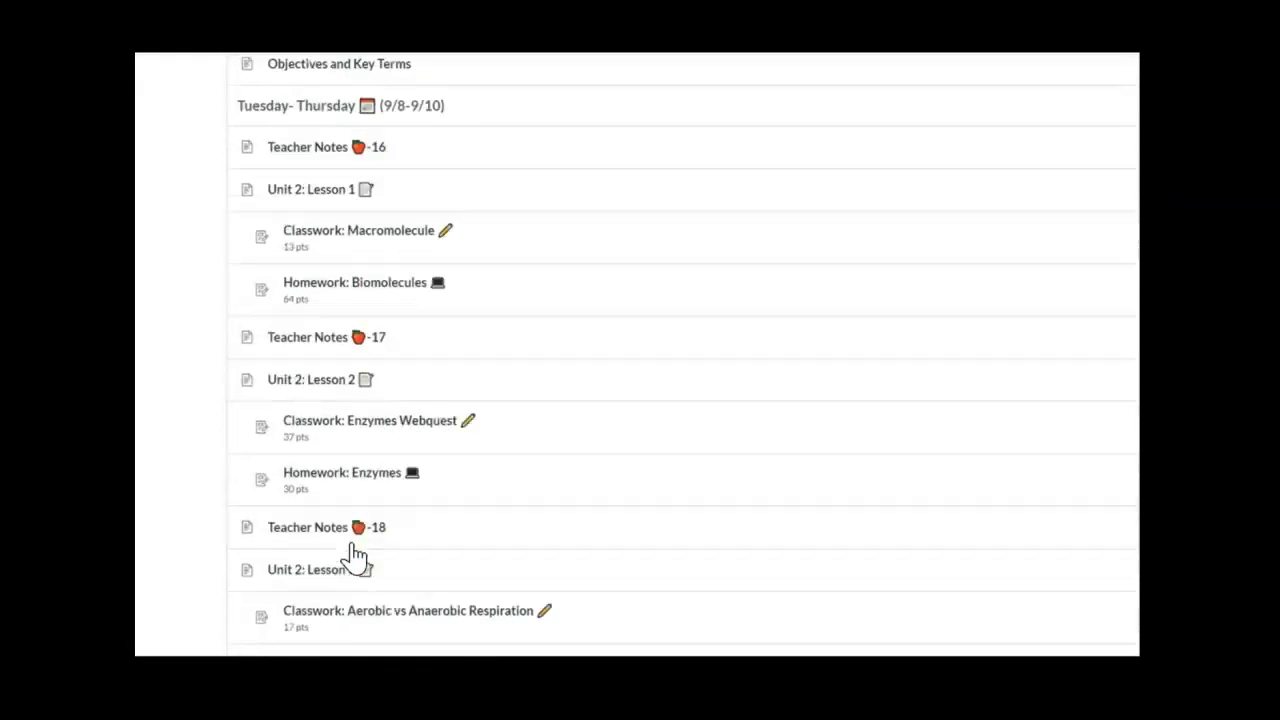
pyautogui.scroll(6, 355, 555)
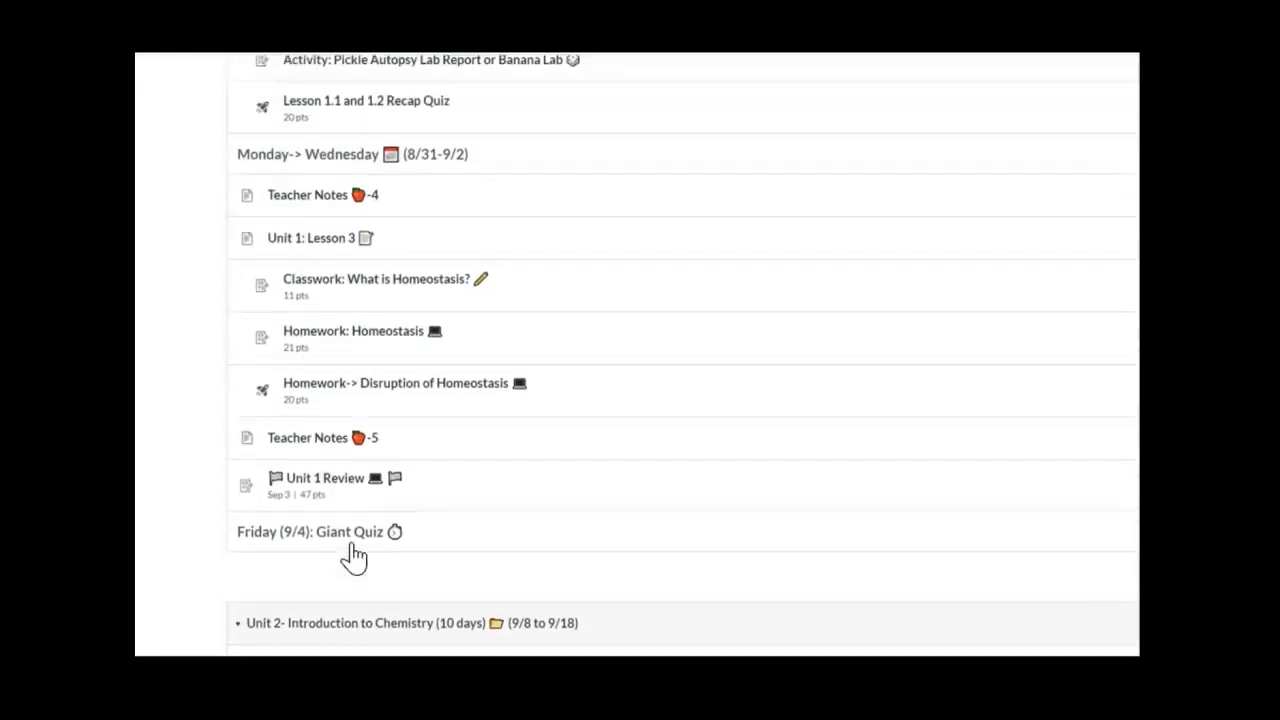
pyautogui.scroll(5, 355, 555)
pyautogui.click(443, 360)
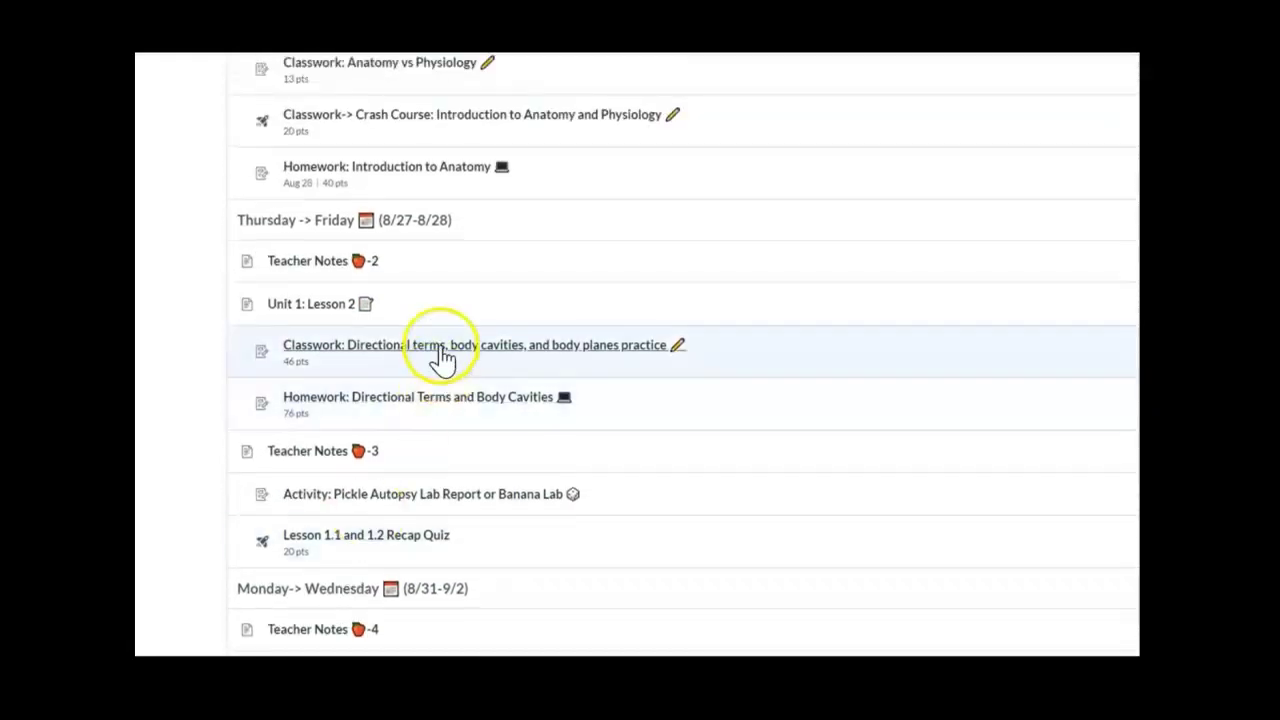
# Upload the Directional terms worksheet from the OneDrive Science folder and submit the assignment.
pyautogui.click(443, 355)
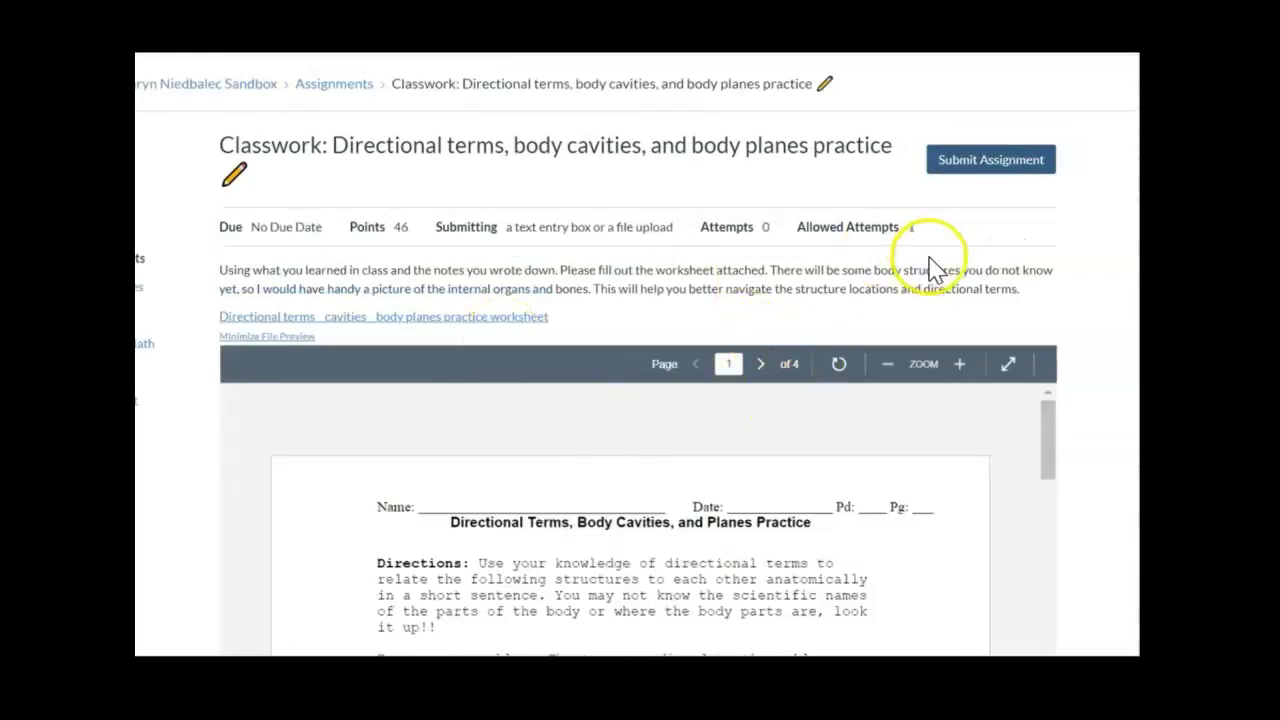
pyautogui.click(988, 163)
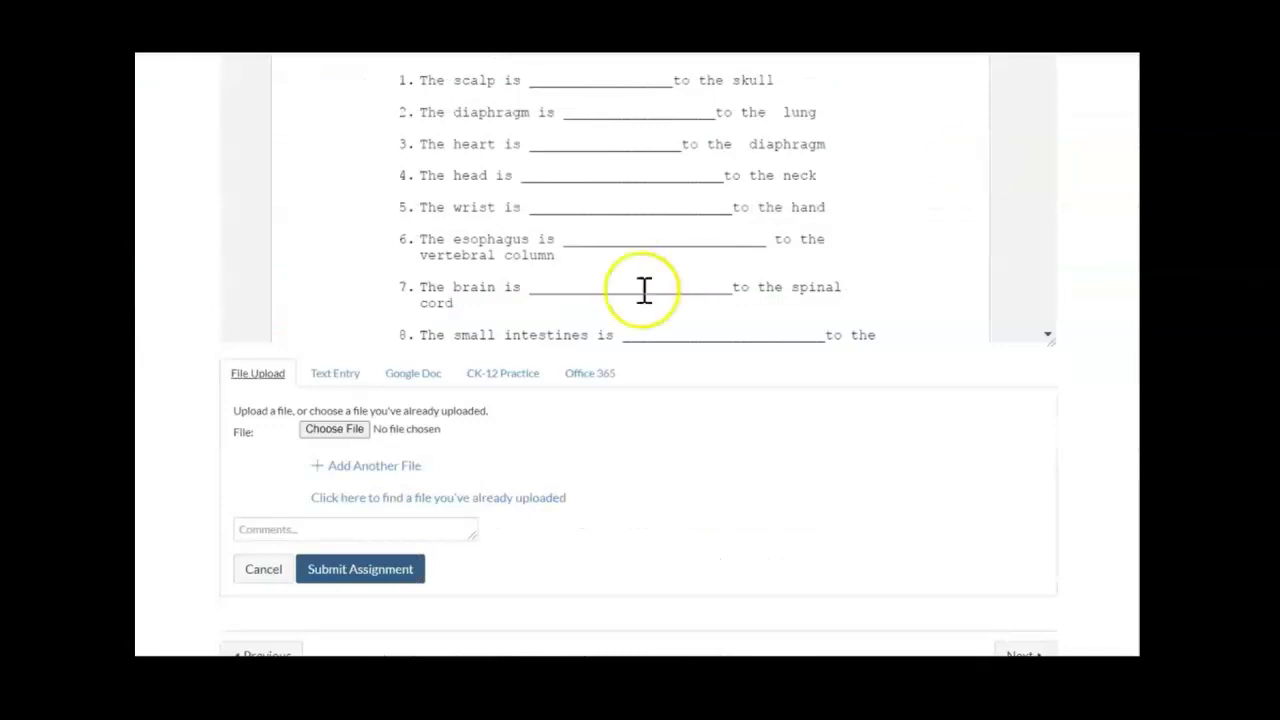
pyautogui.click(333, 449)
pyautogui.click(333, 449)
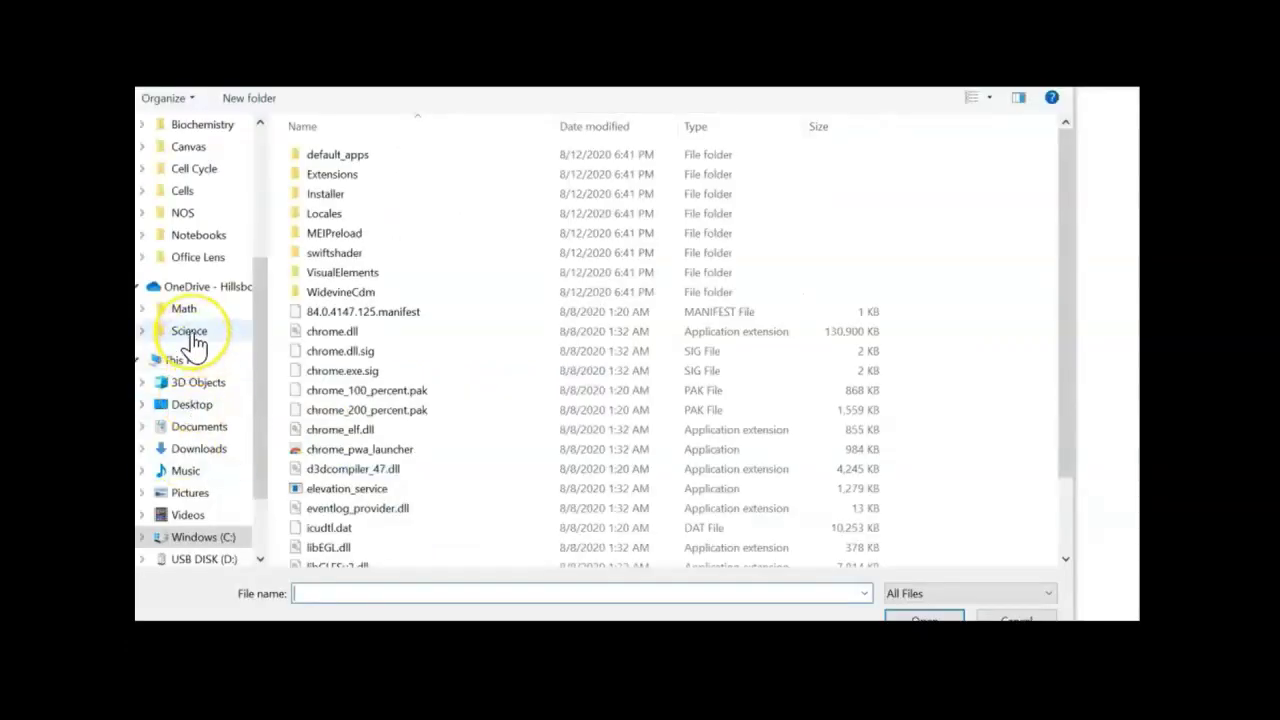
pyautogui.click(190, 334)
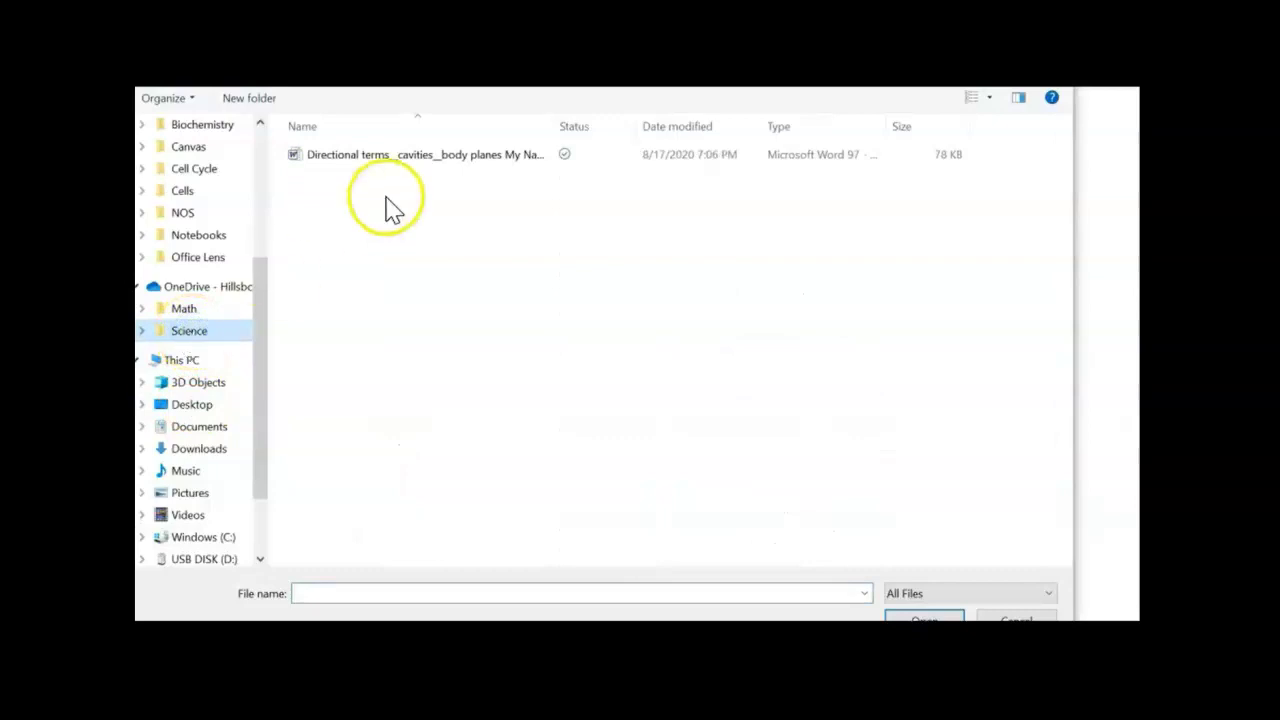
pyautogui.doubleClick(405, 165)
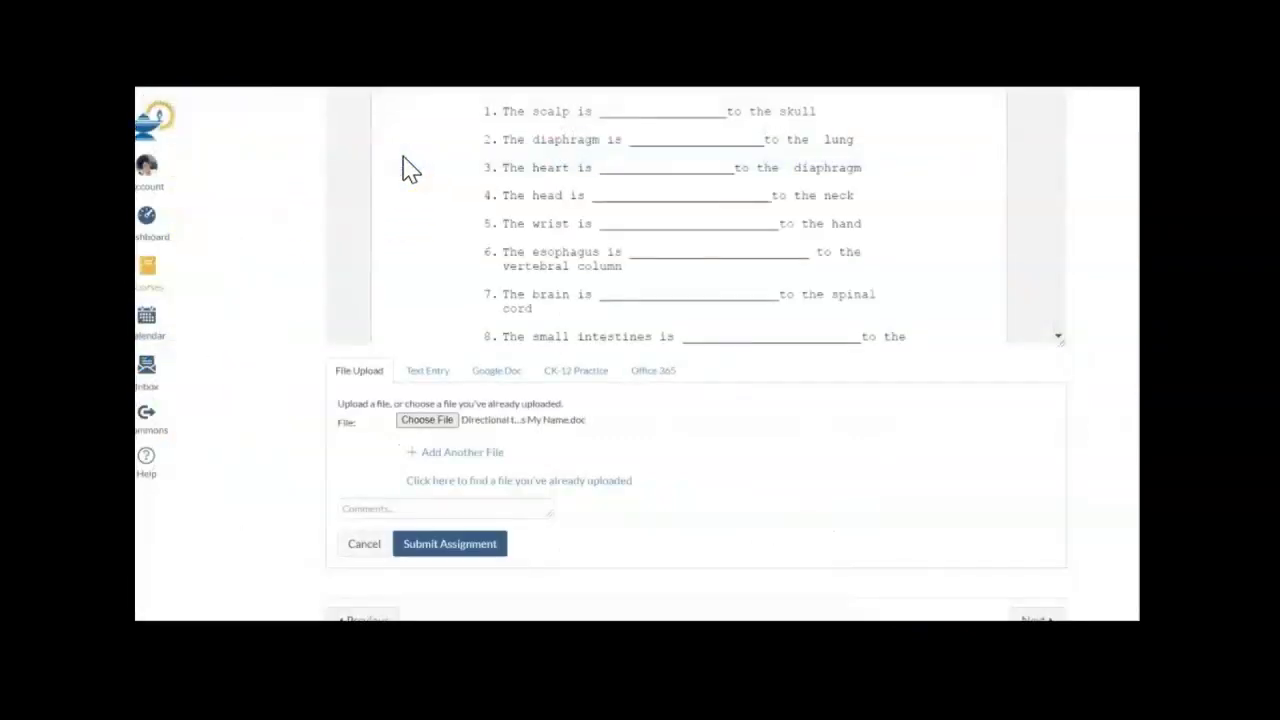
pyautogui.click(474, 548)
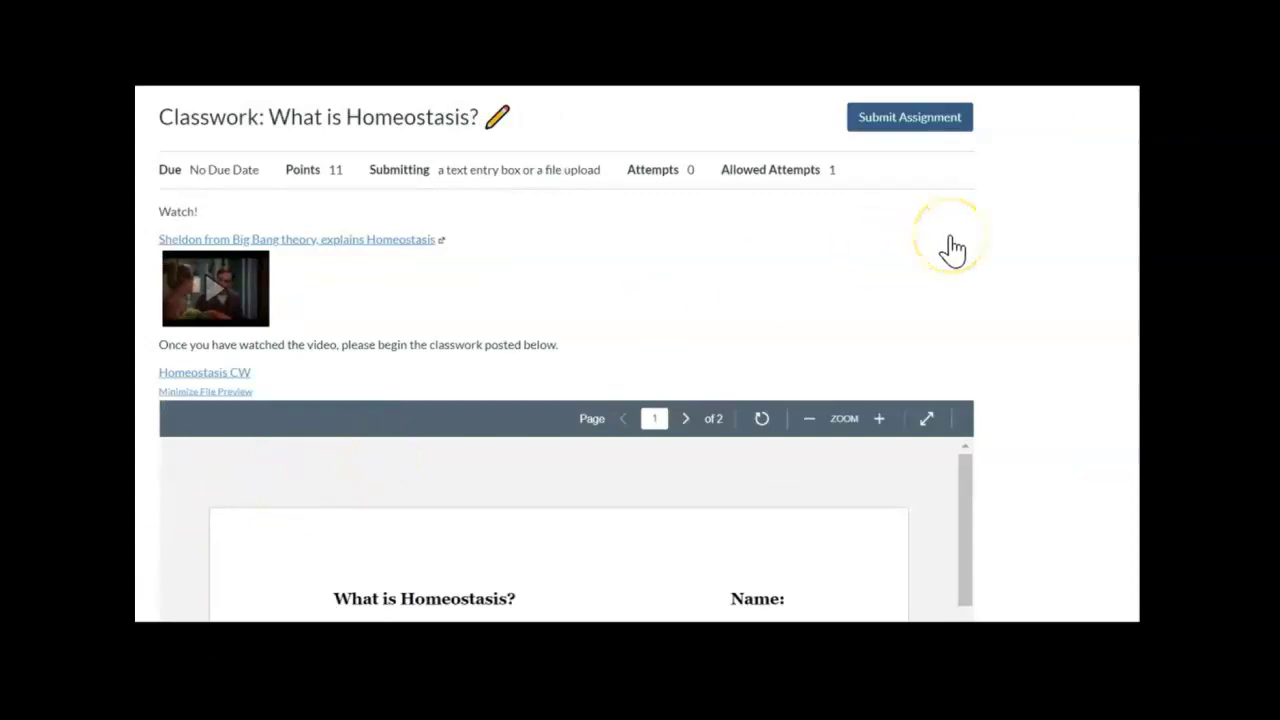
# Use Submit Assignment on the What is Homeostasis? classwork to show the submission options.
pyautogui.click(908, 120)
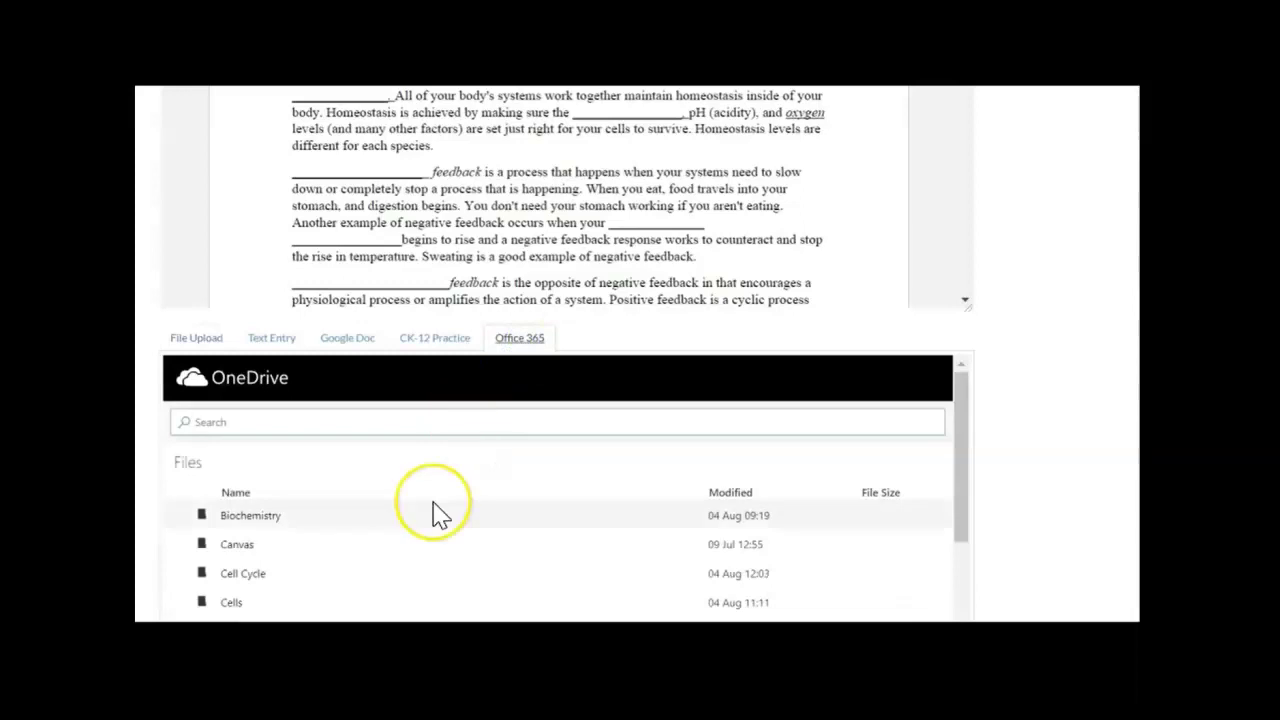
# Tick Homeostasis CW My Name.docx in the Office 365 OneDrive file list.
pyautogui.scroll(-3, 430, 514)
pyautogui.scroll(-2, 432, 514)
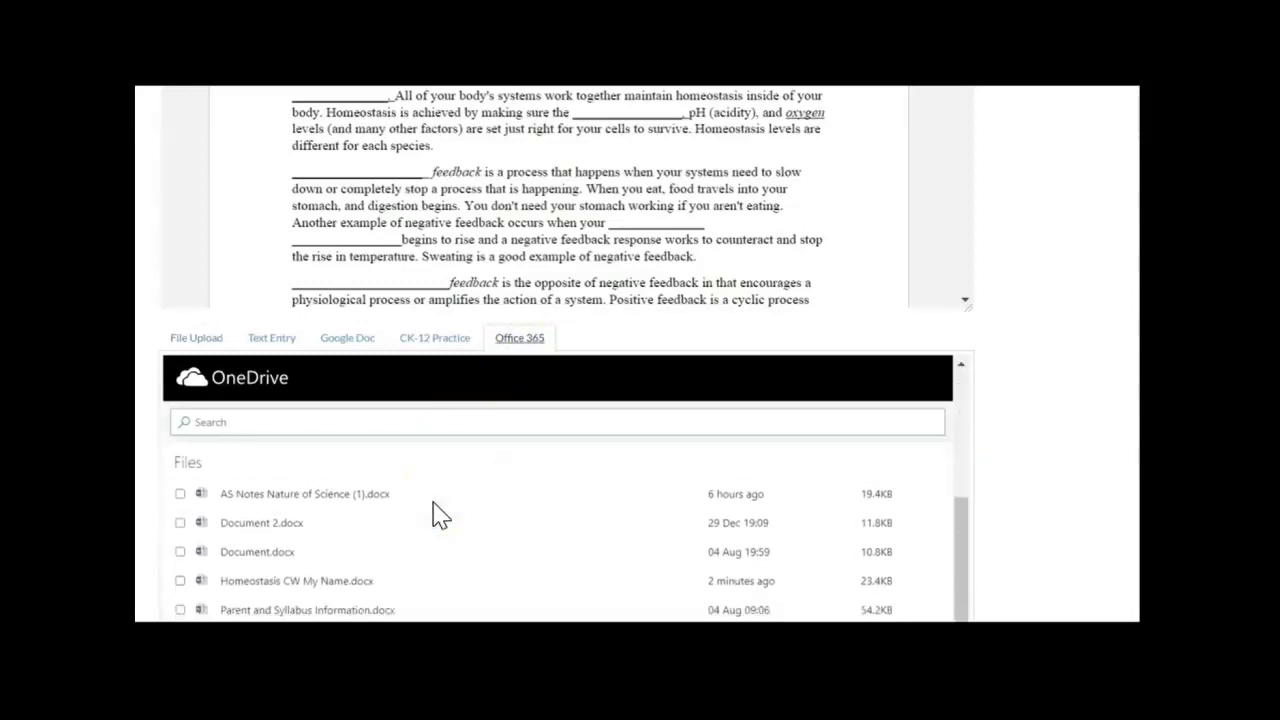
pyautogui.scroll(-1, 432, 514)
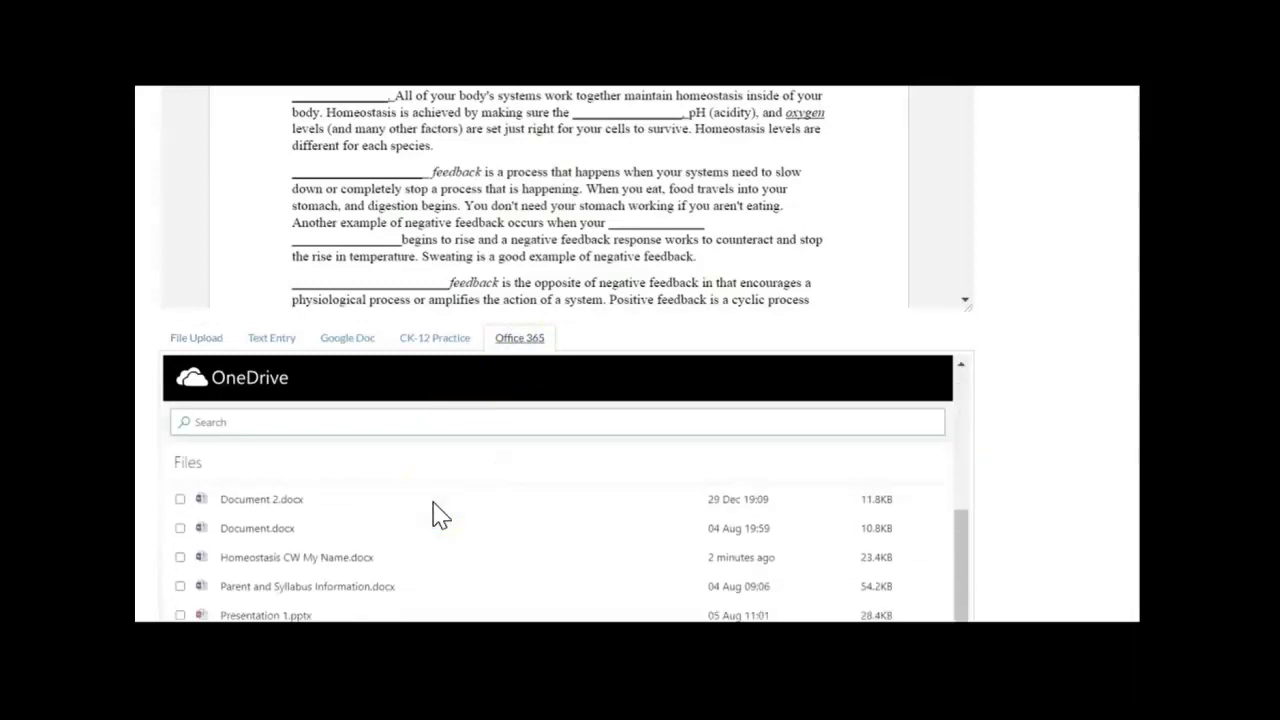
pyautogui.click(180, 557)
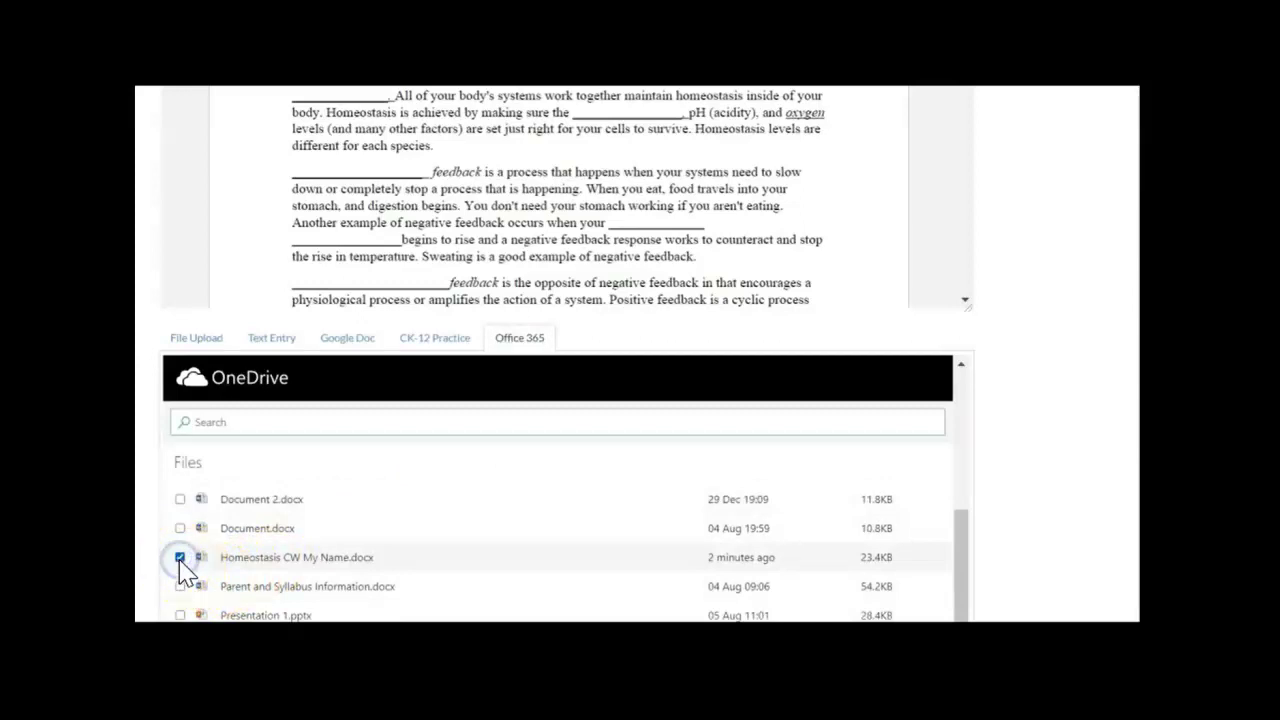
pyautogui.scroll(-2, 634, 557)
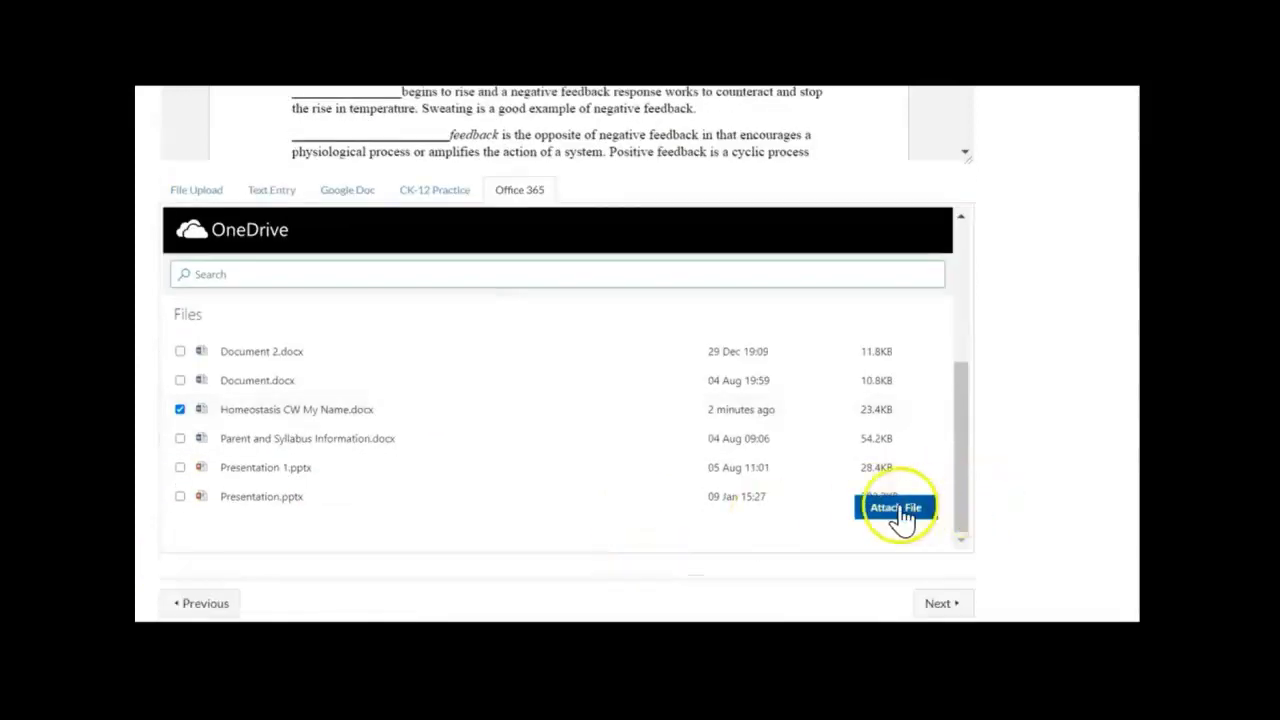